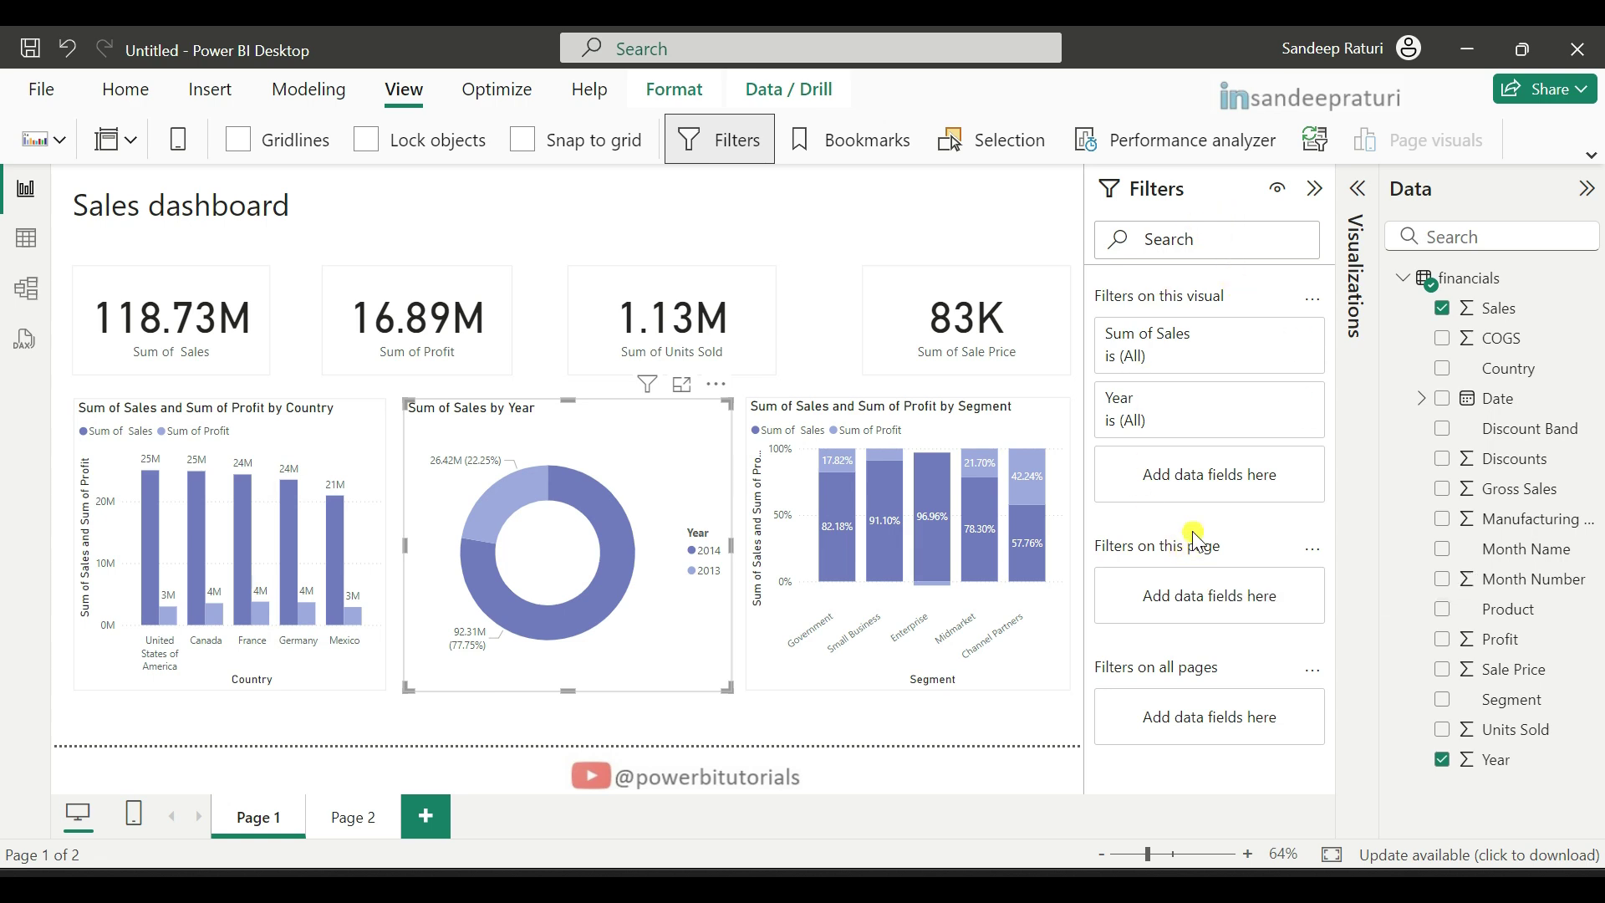
- Deselect the donut chart so only page-level and all-pages filters are listed
key(Escape)
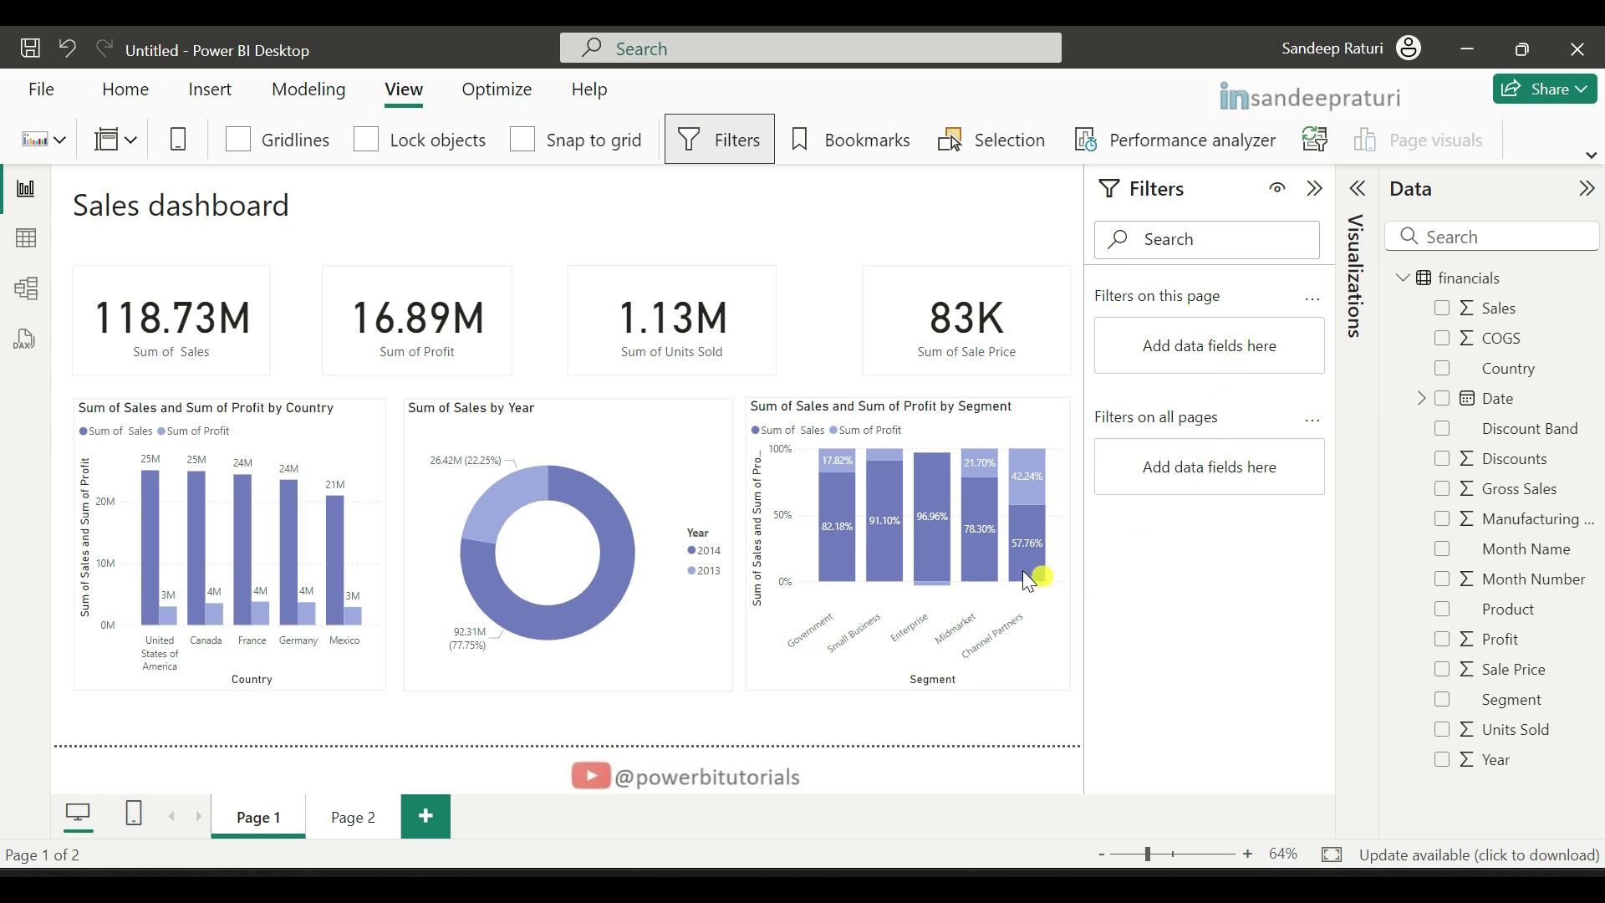
- Select the Sum of Sales by Year donut chart to show its Sum of Sales and Year filters
click(500, 422)
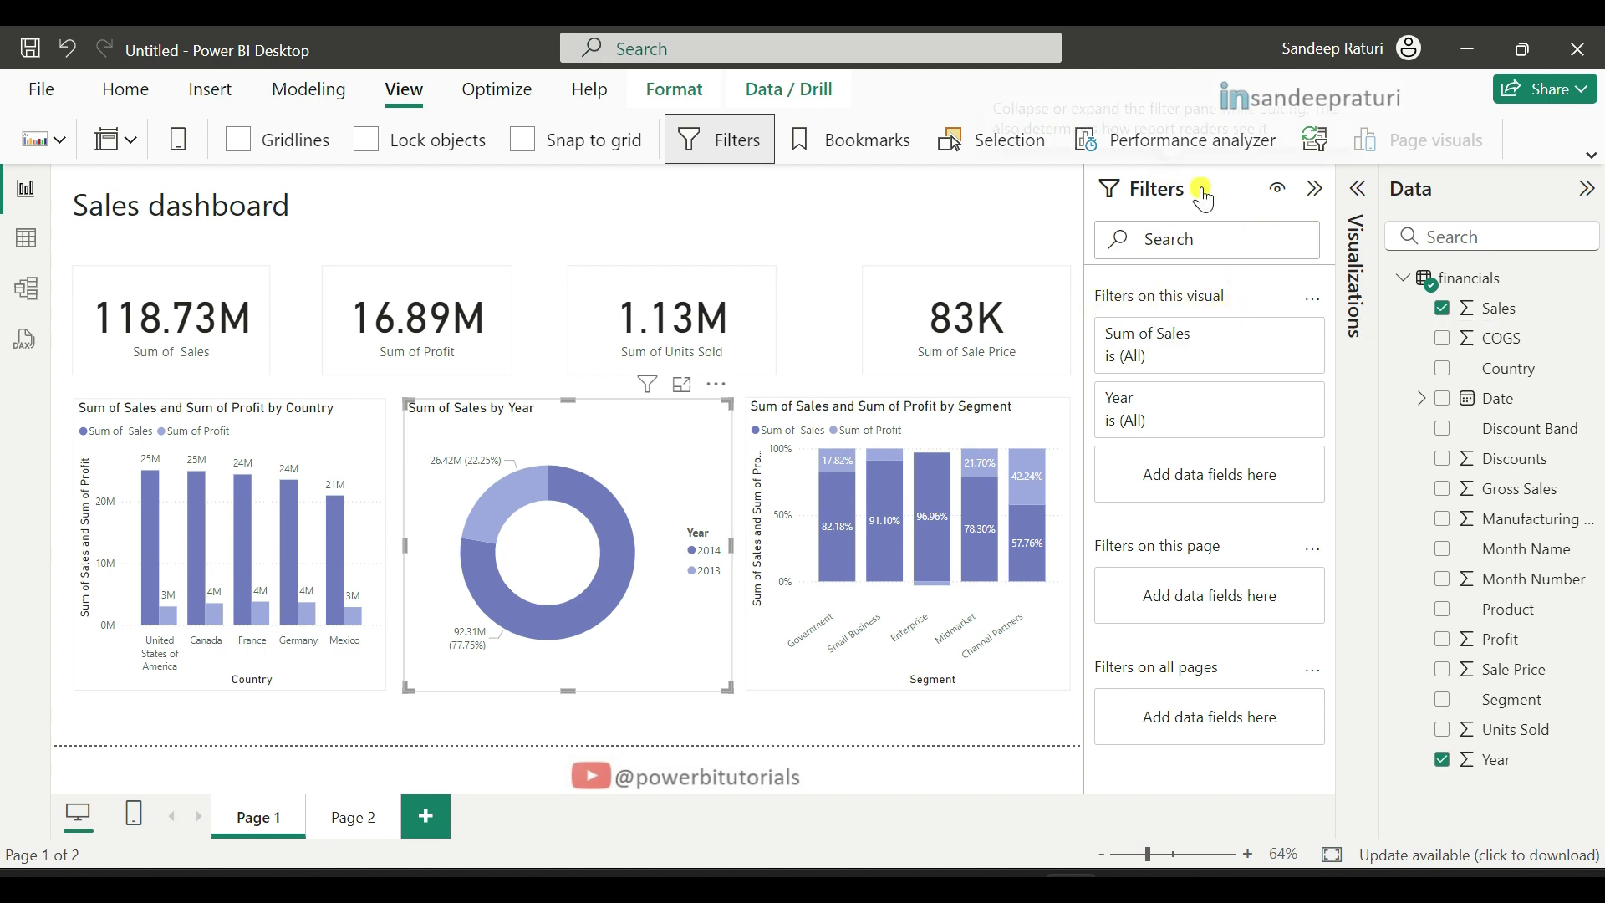
- Switch the donut's Year filter to Basic filtering and keep only 2014
click(1276, 394)
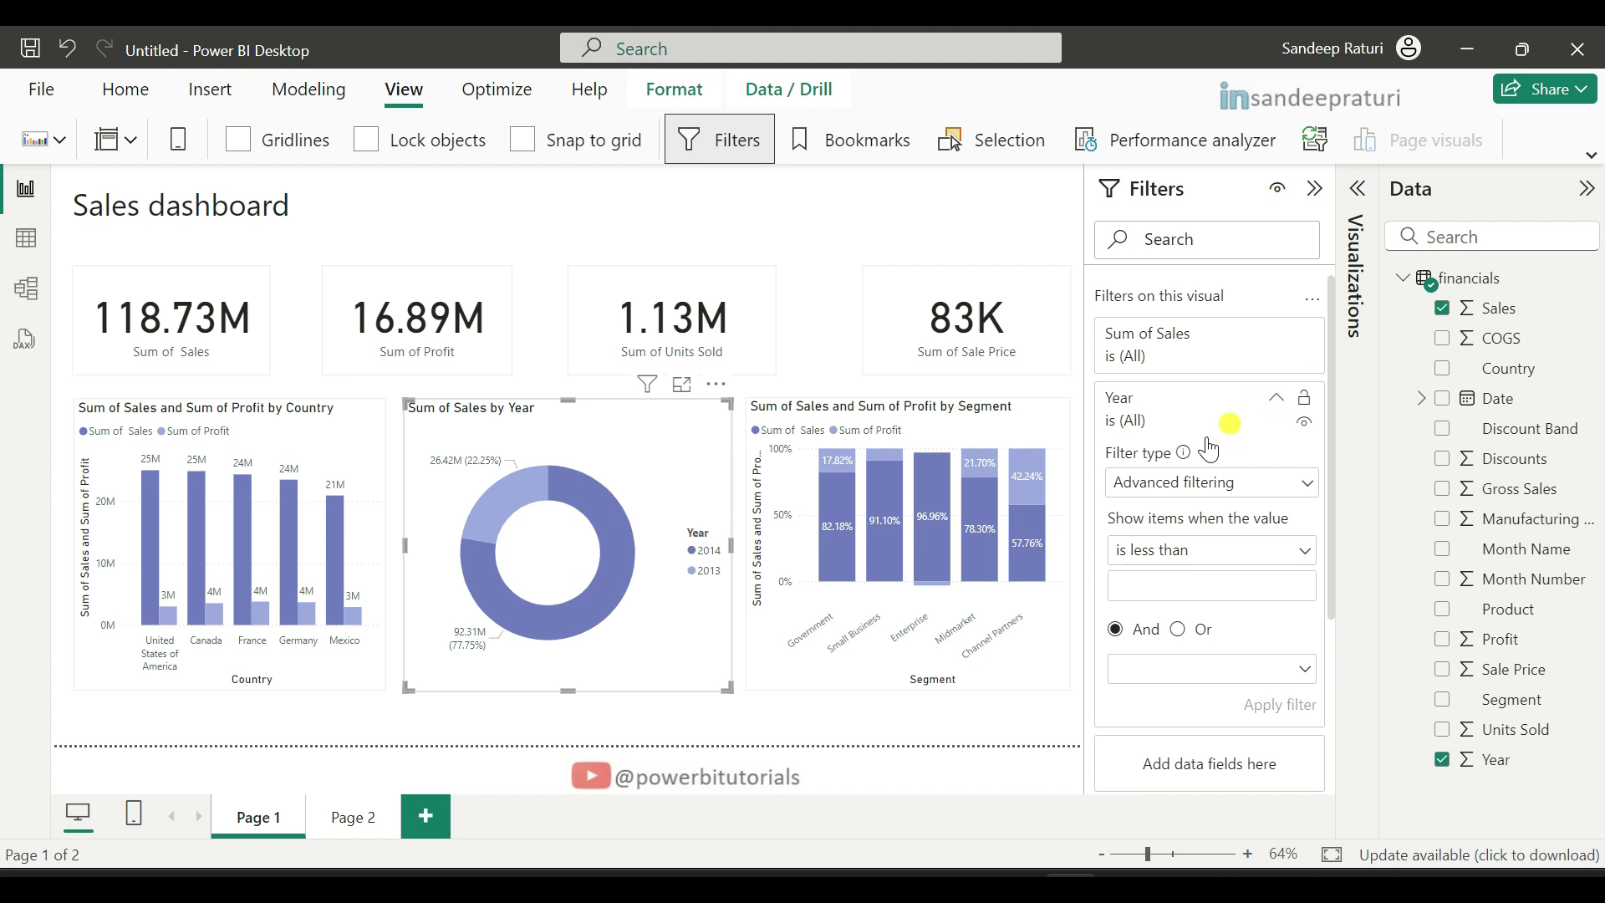
click(1193, 485)
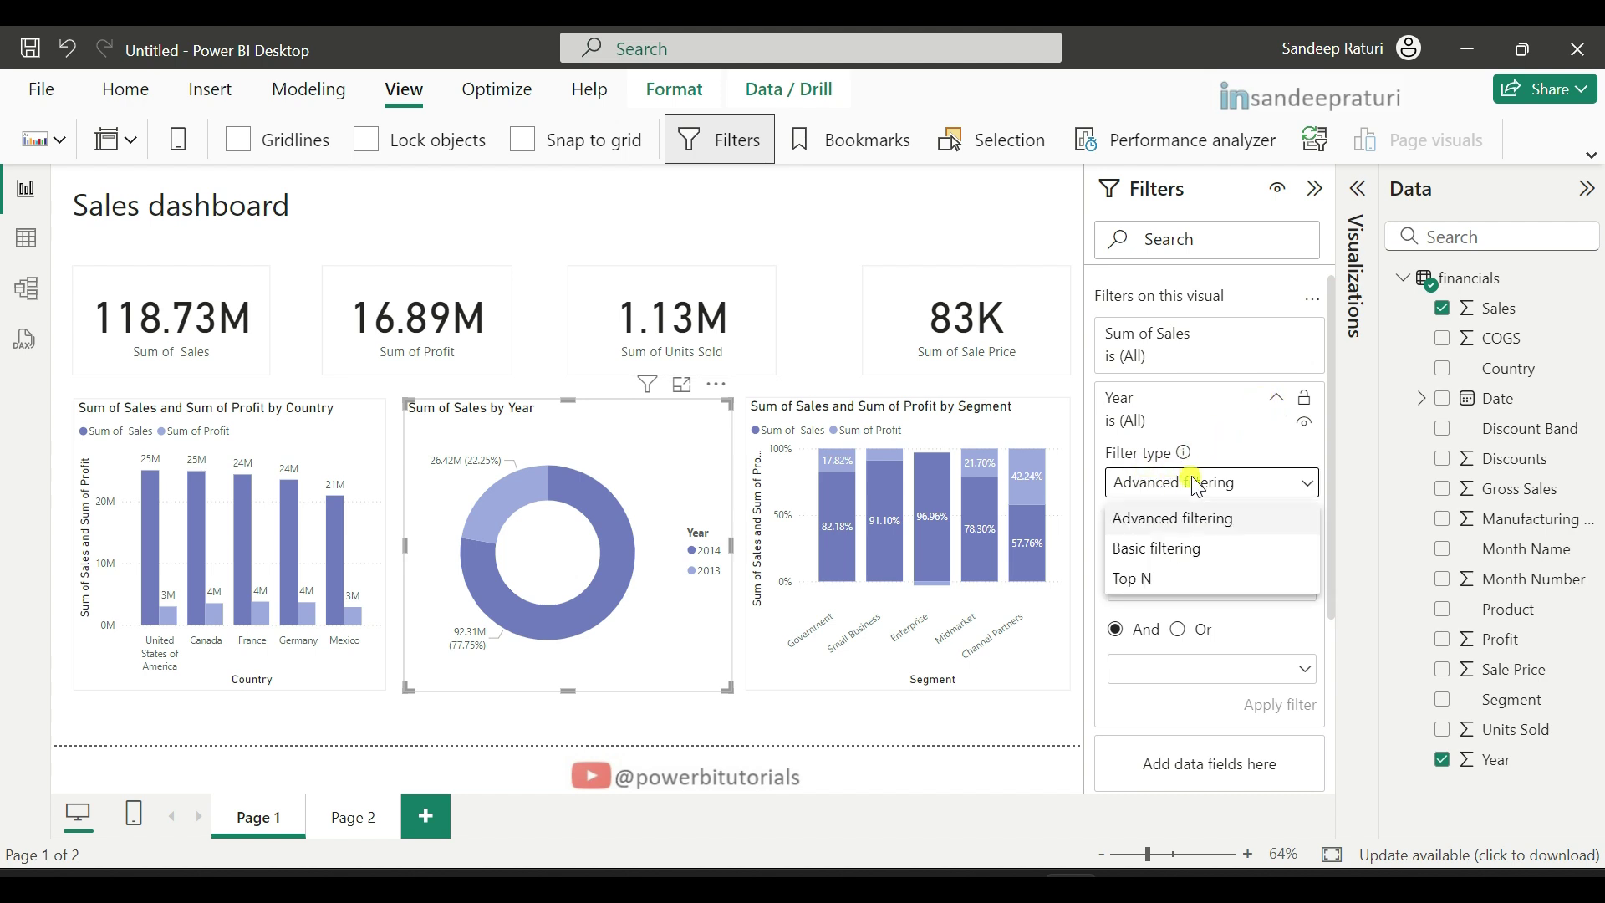
click(1180, 551)
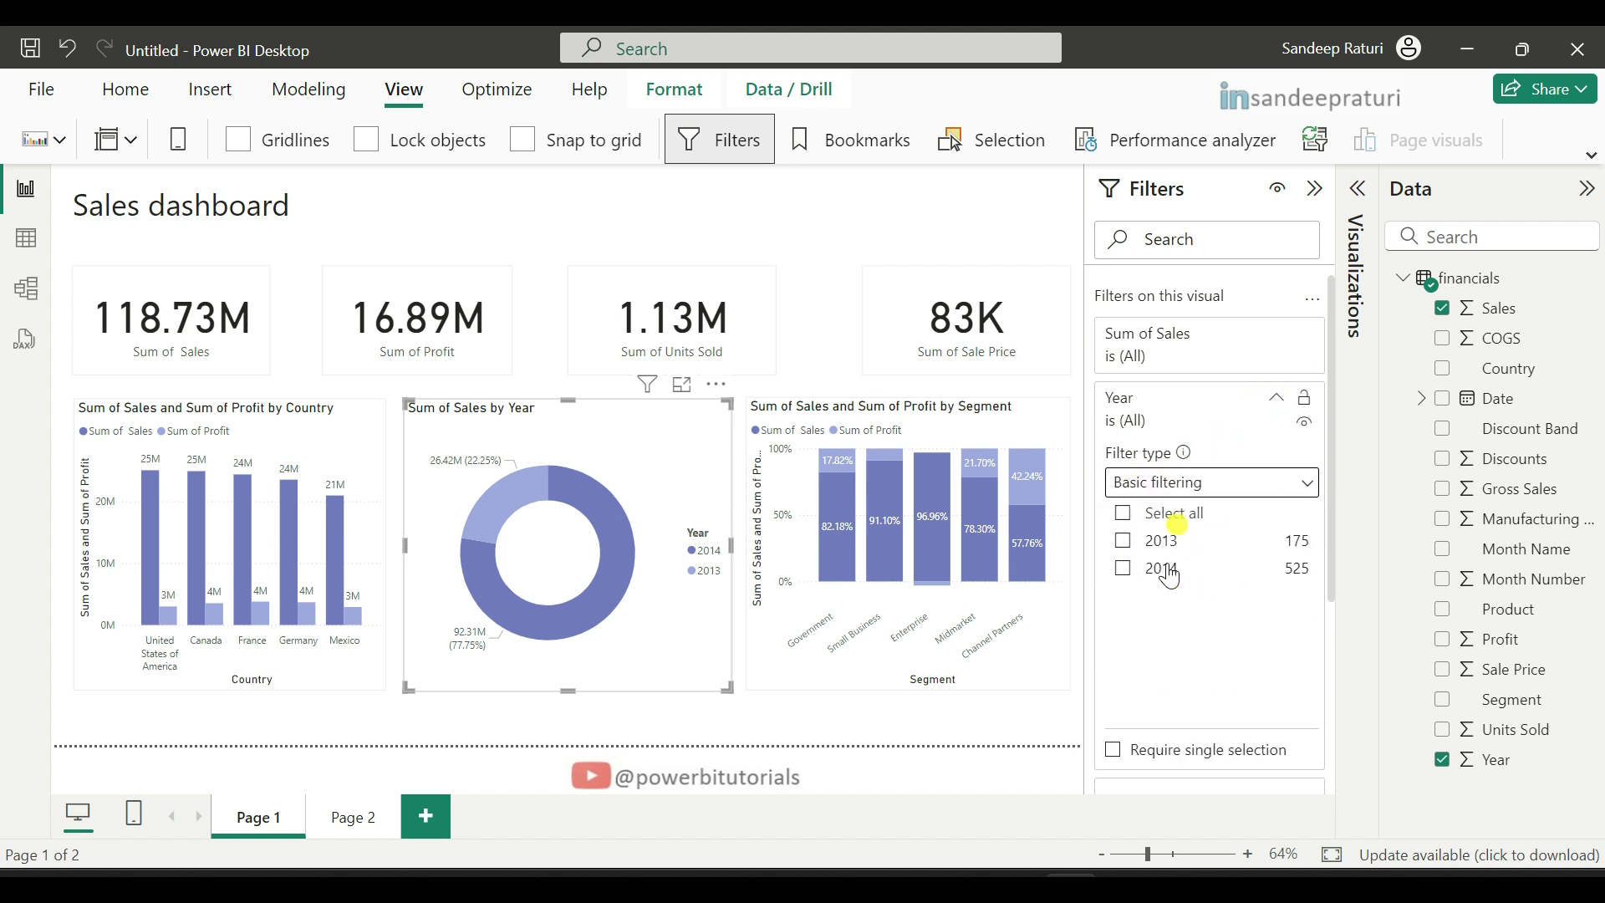
click(1125, 569)
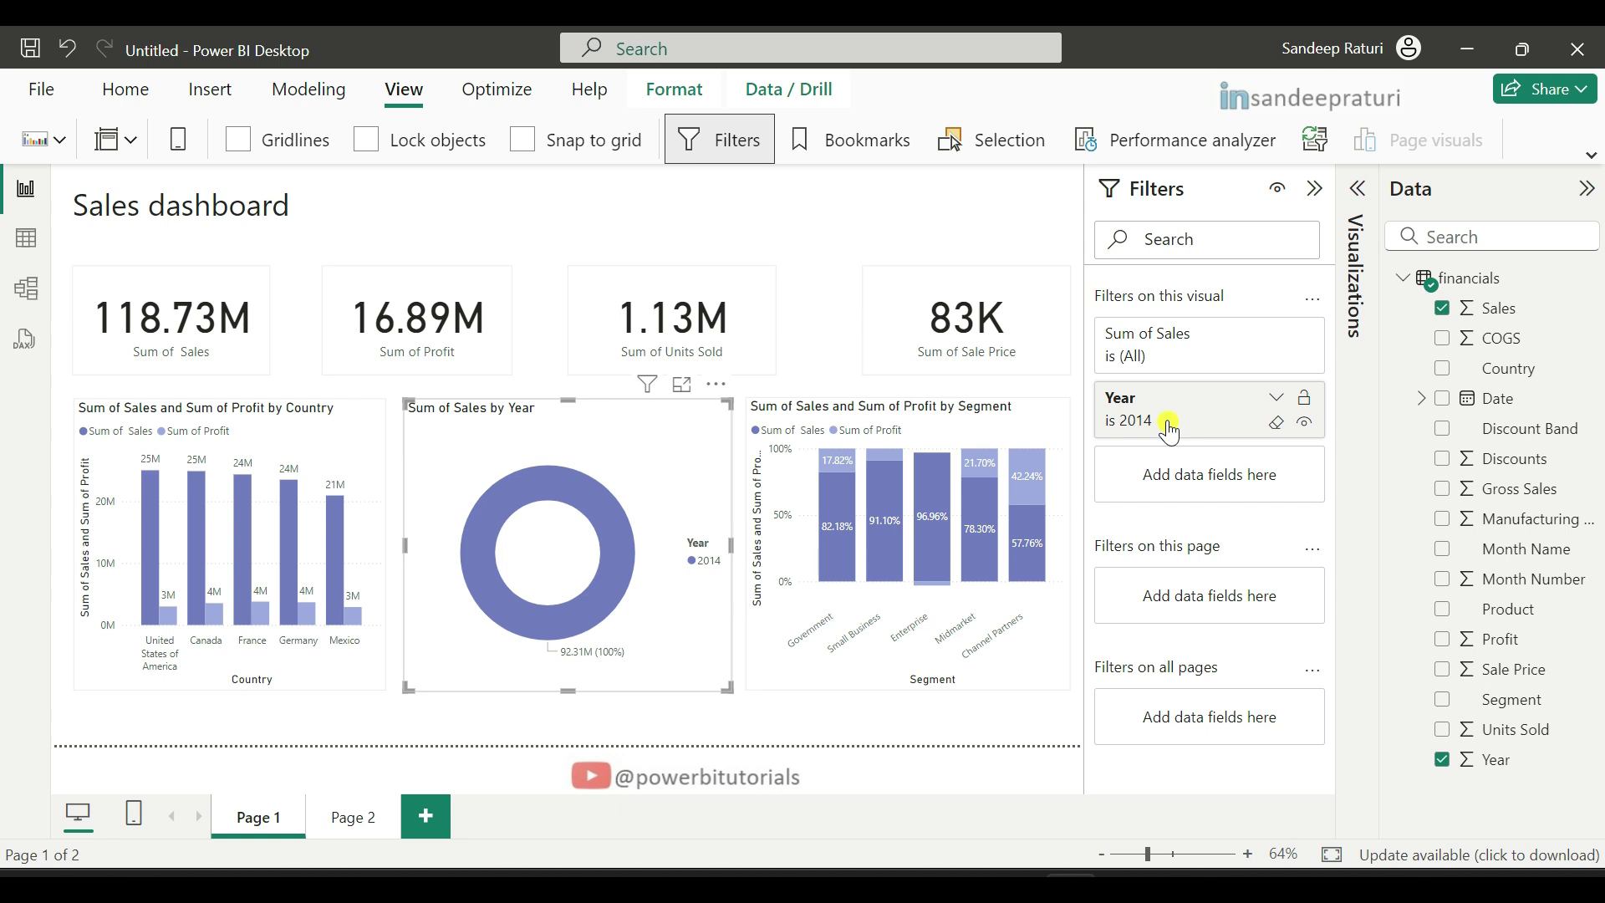
mouse_move(504, 517)
- Select the country bar chart and tick Canada, France and Germany in its Country filter
click(302, 431)
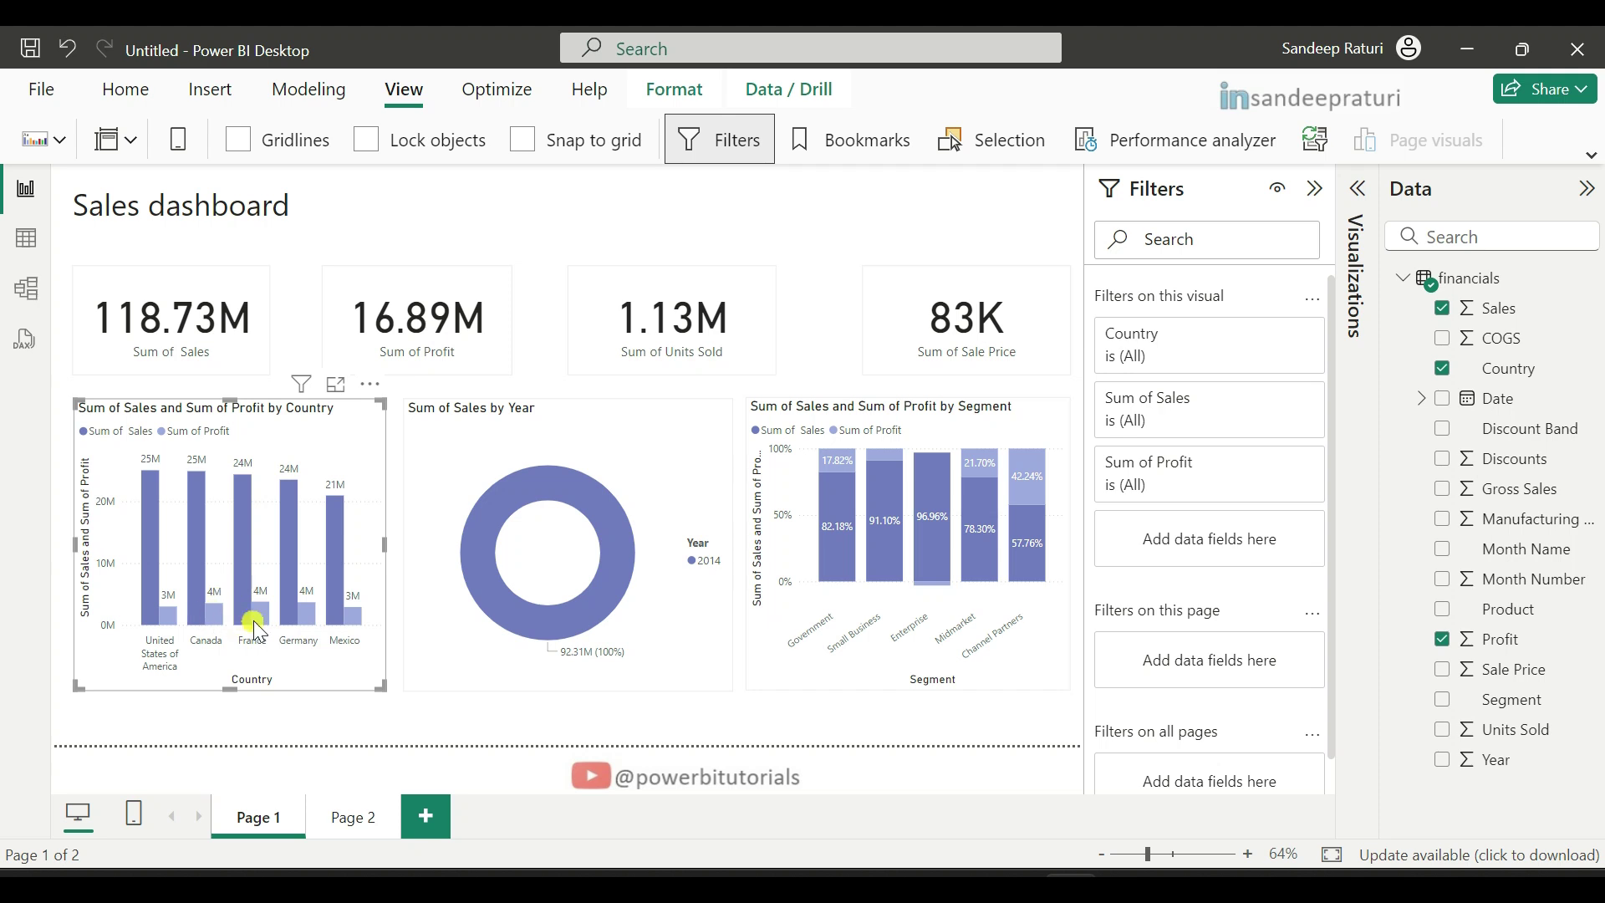
mouse_move(300, 624)
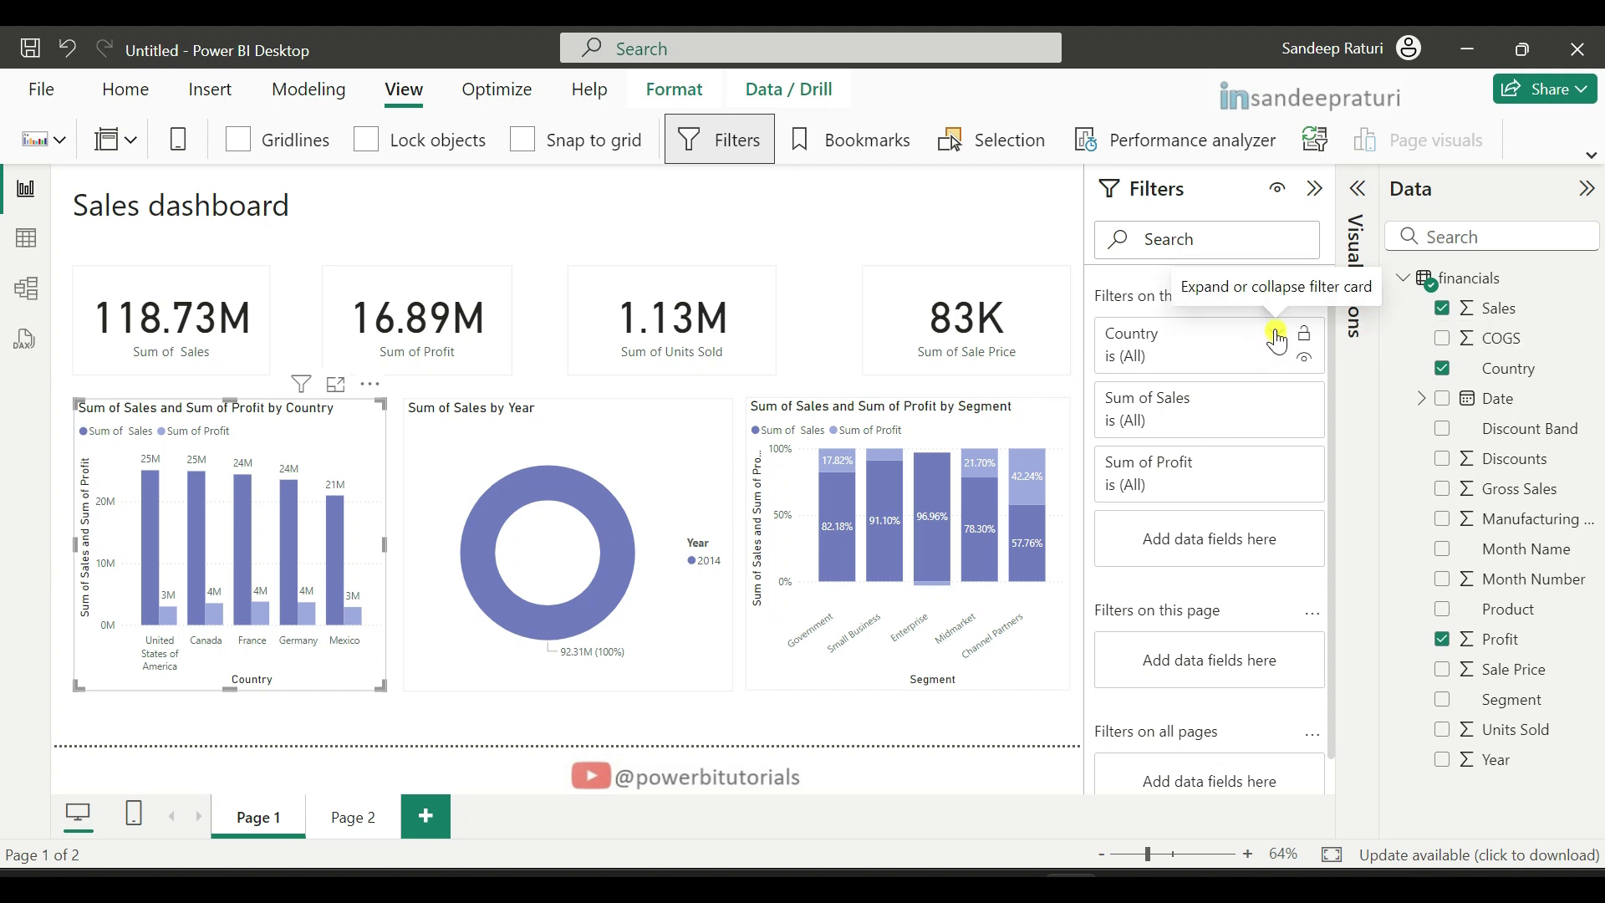
click(1277, 336)
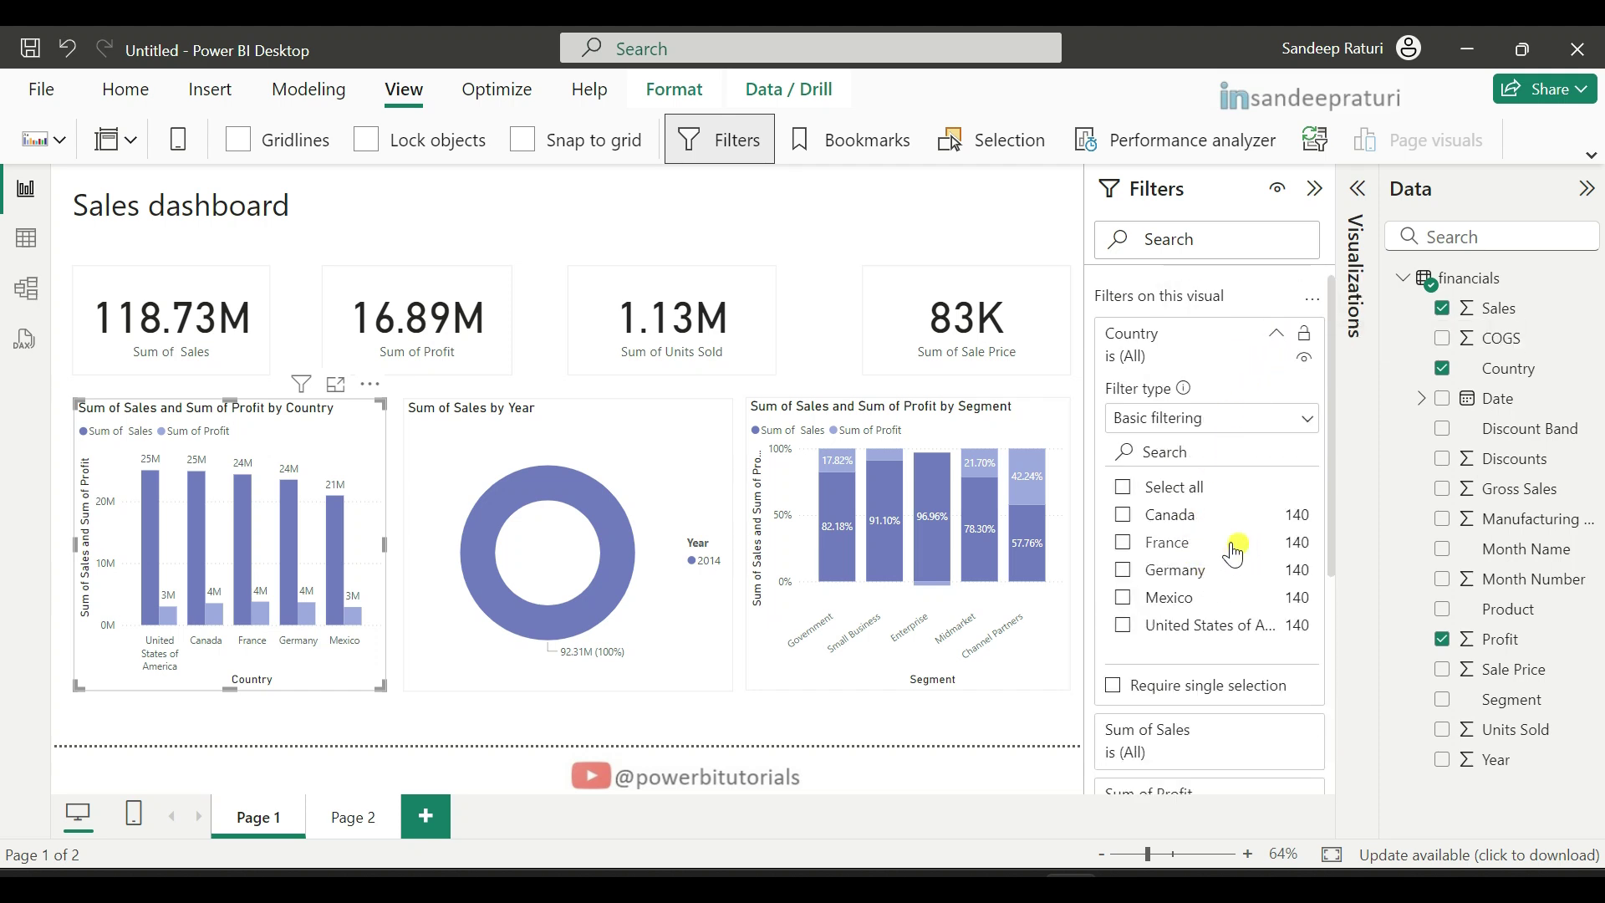
click(1124, 516)
click(1124, 542)
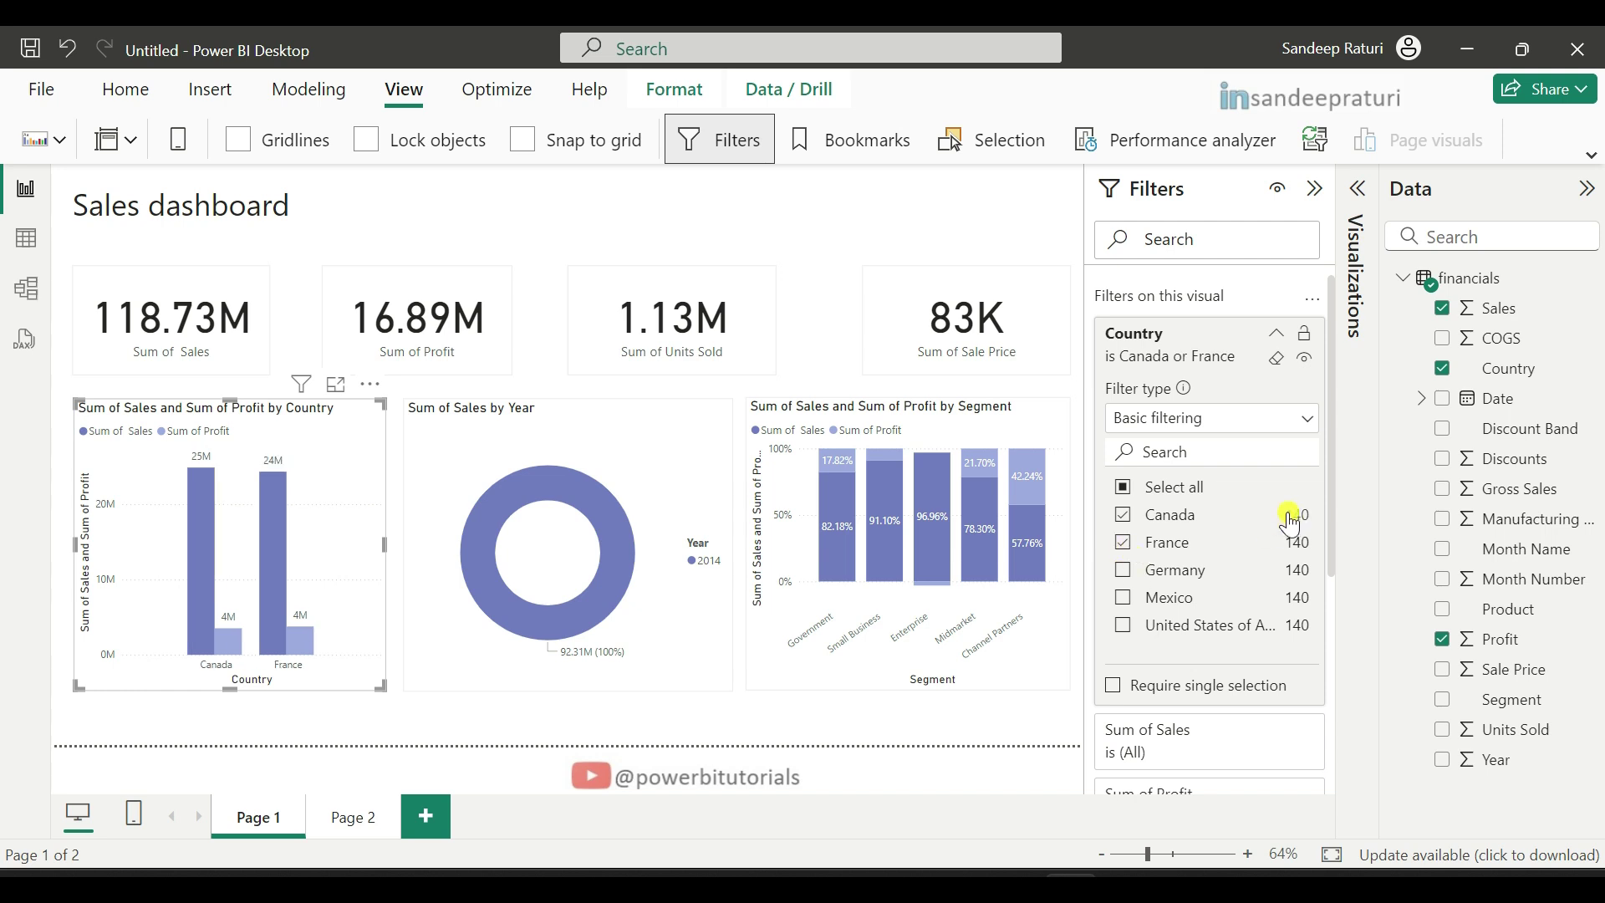
click(1124, 570)
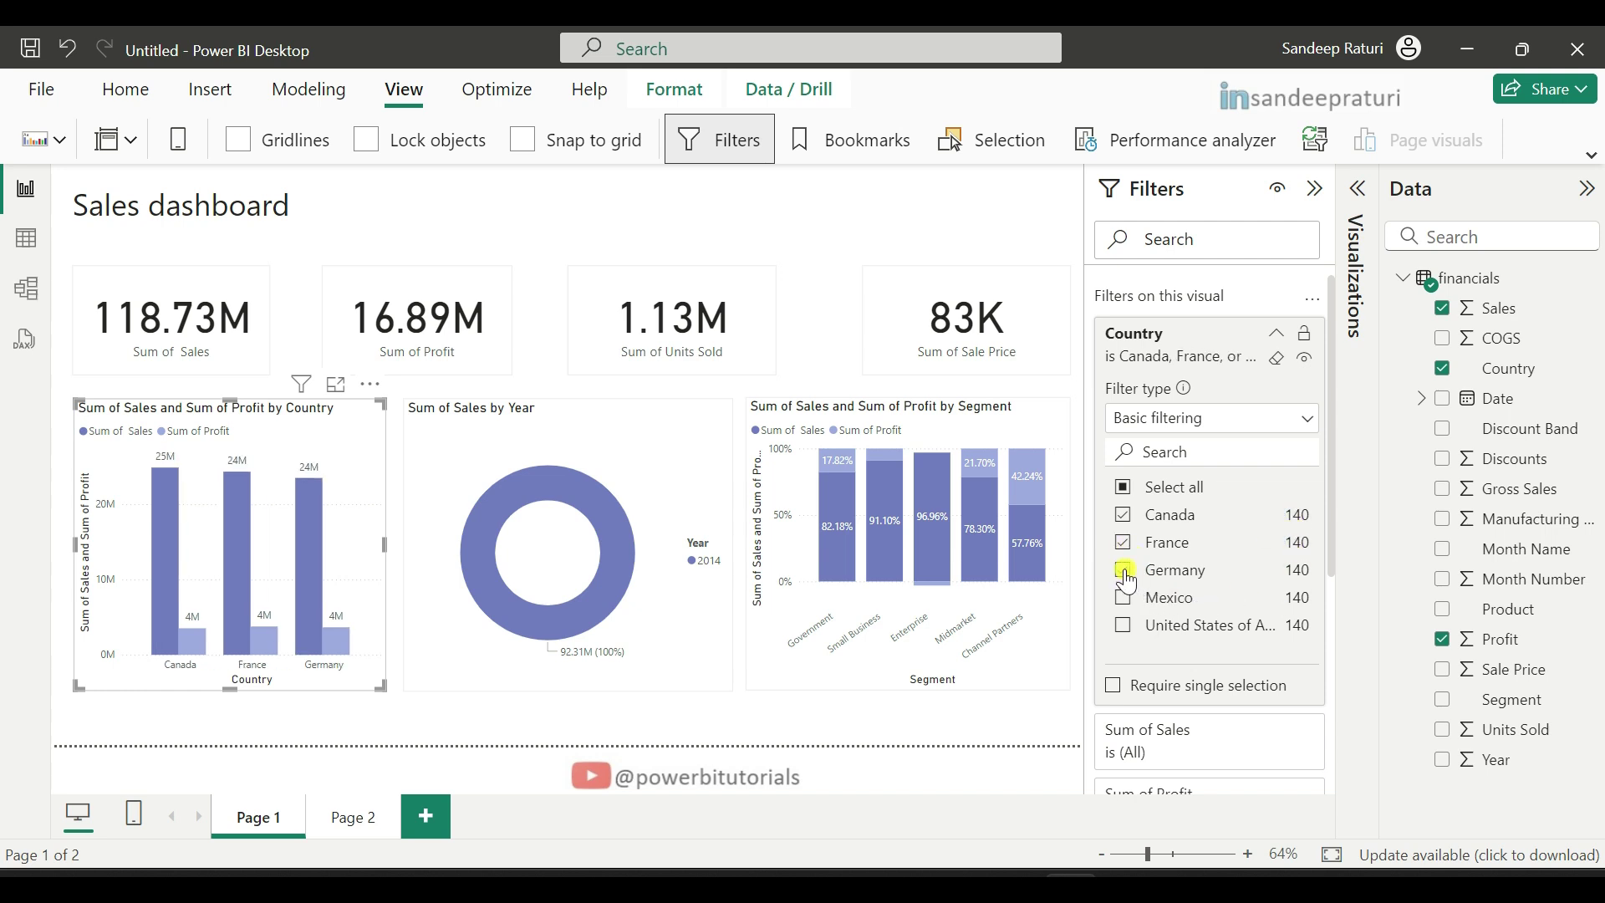
mouse_move(300, 555)
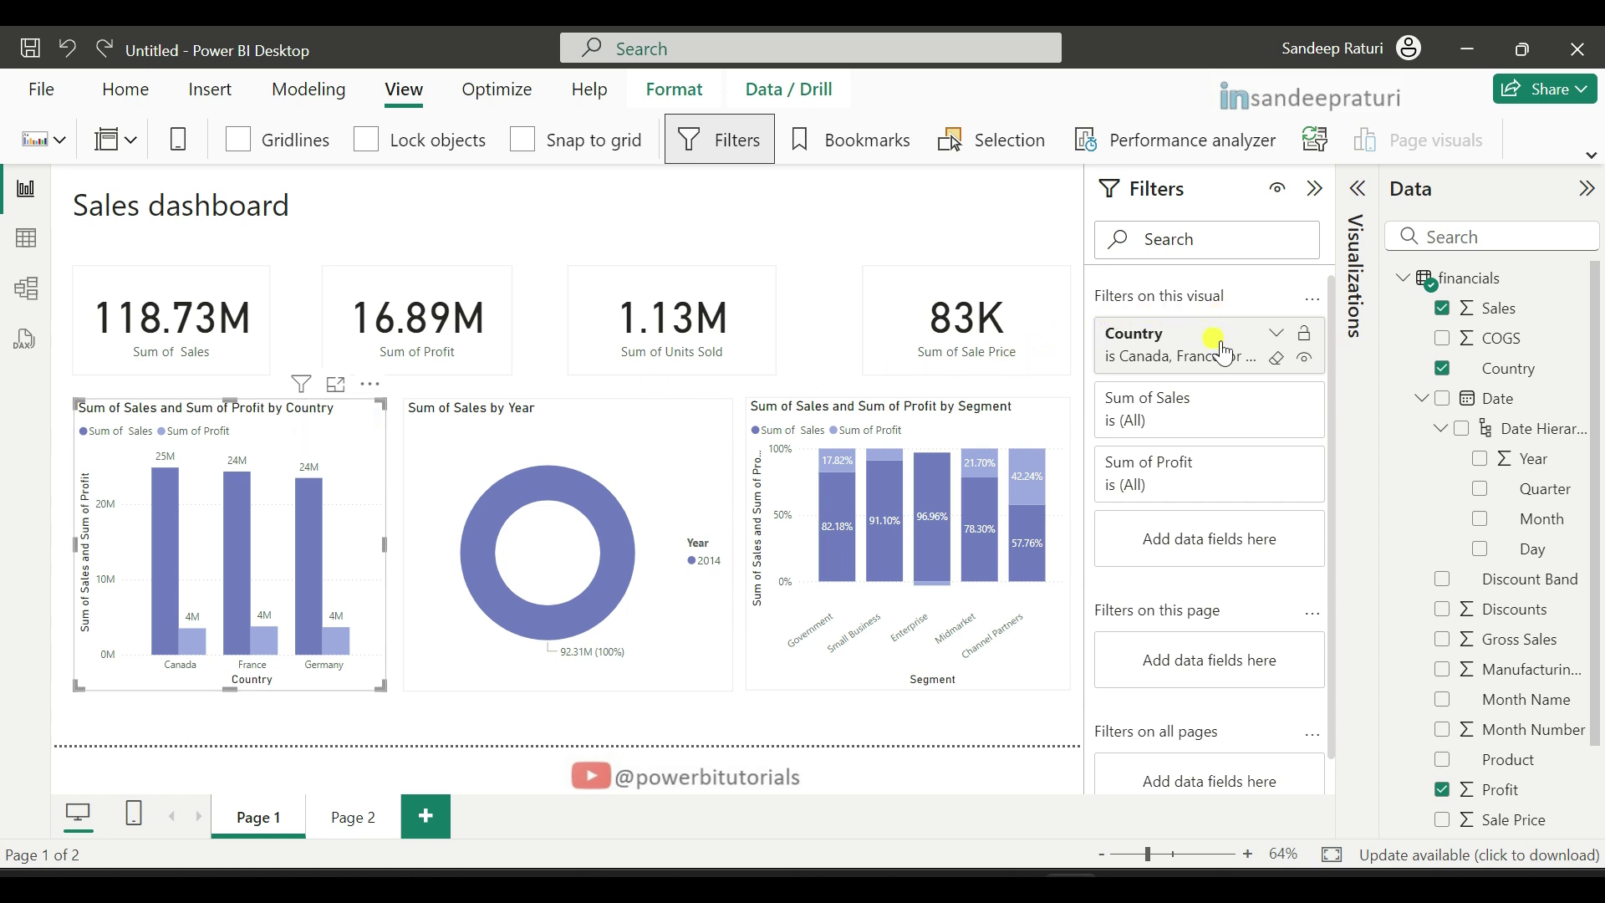
- Clear the bar chart's Country filter and the donut's Year filter, then deselect the donut
click(1278, 359)
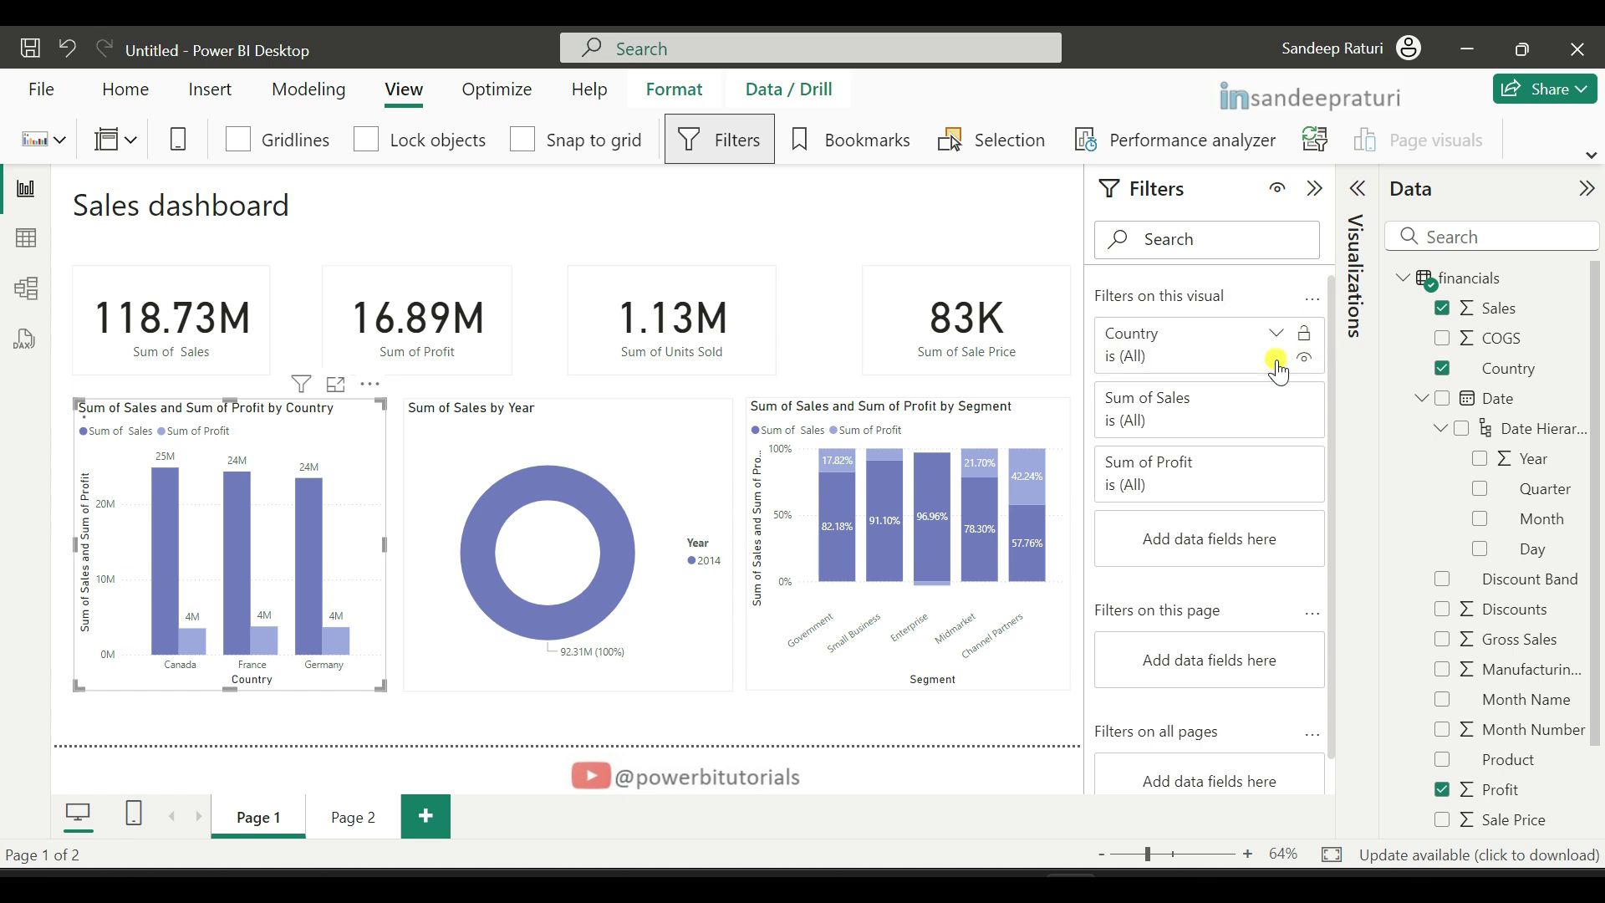
click(608, 427)
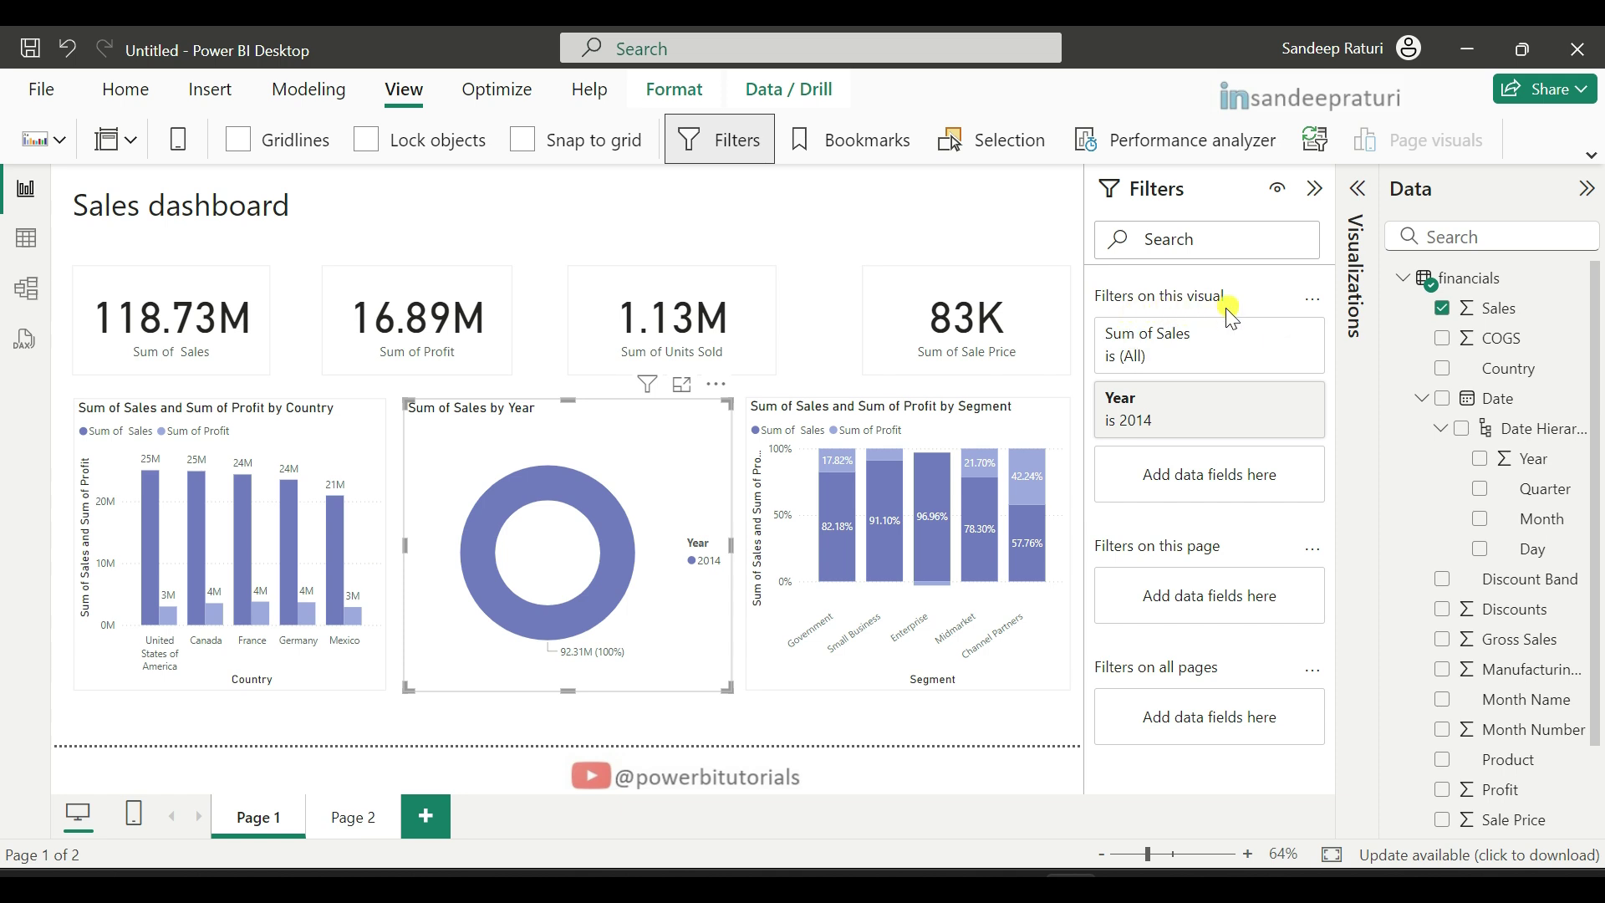
mouse_move(1228, 415)
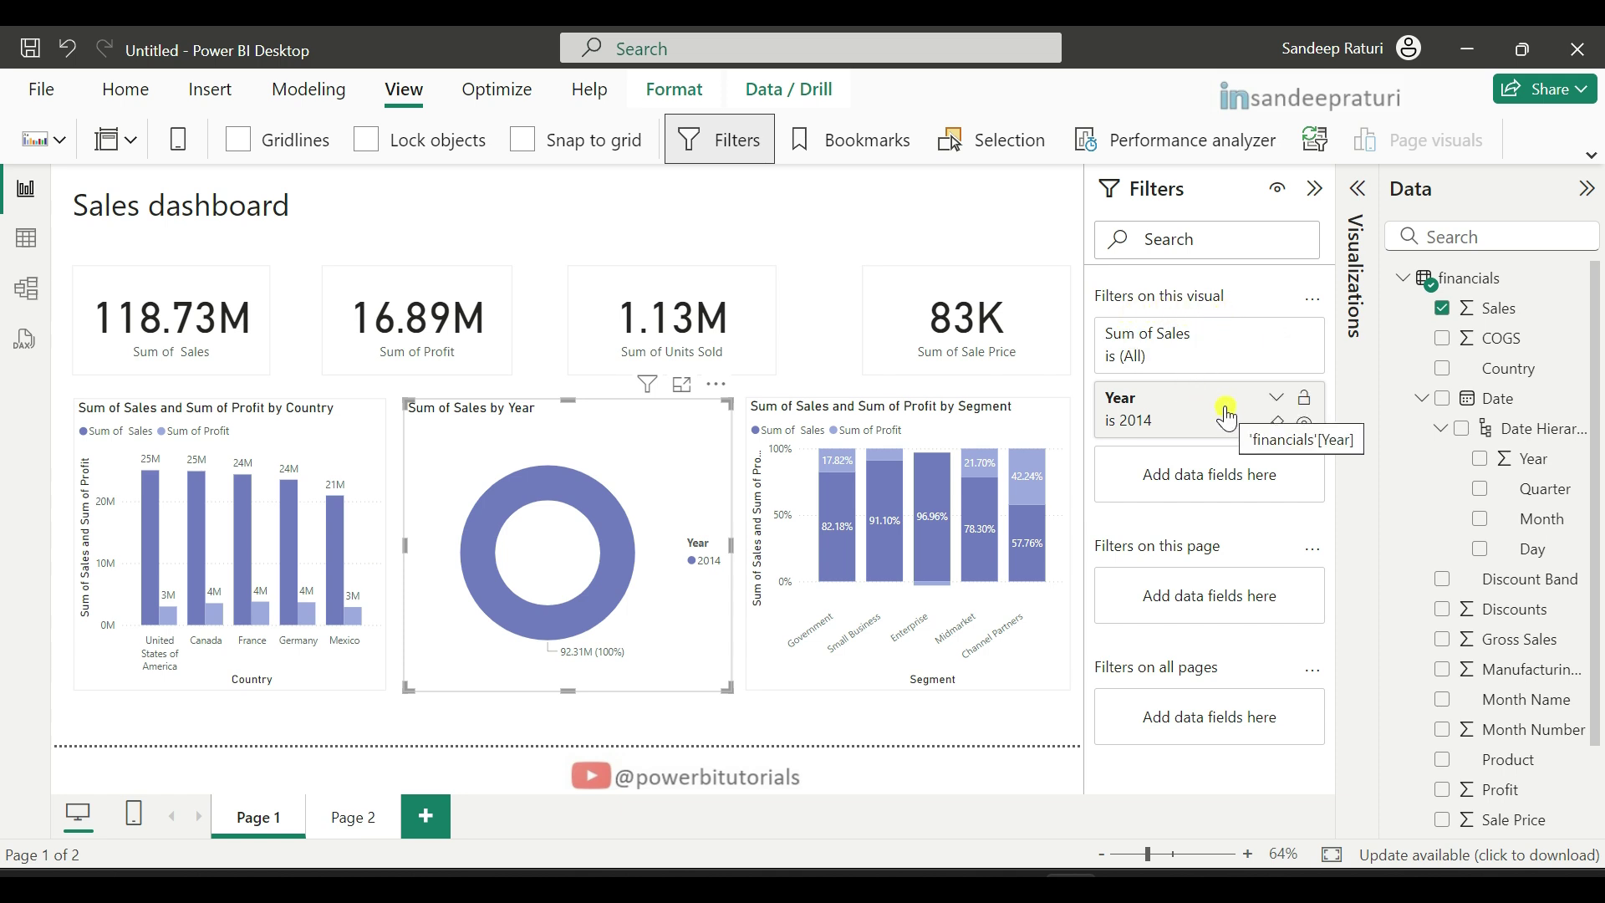
click(1279, 424)
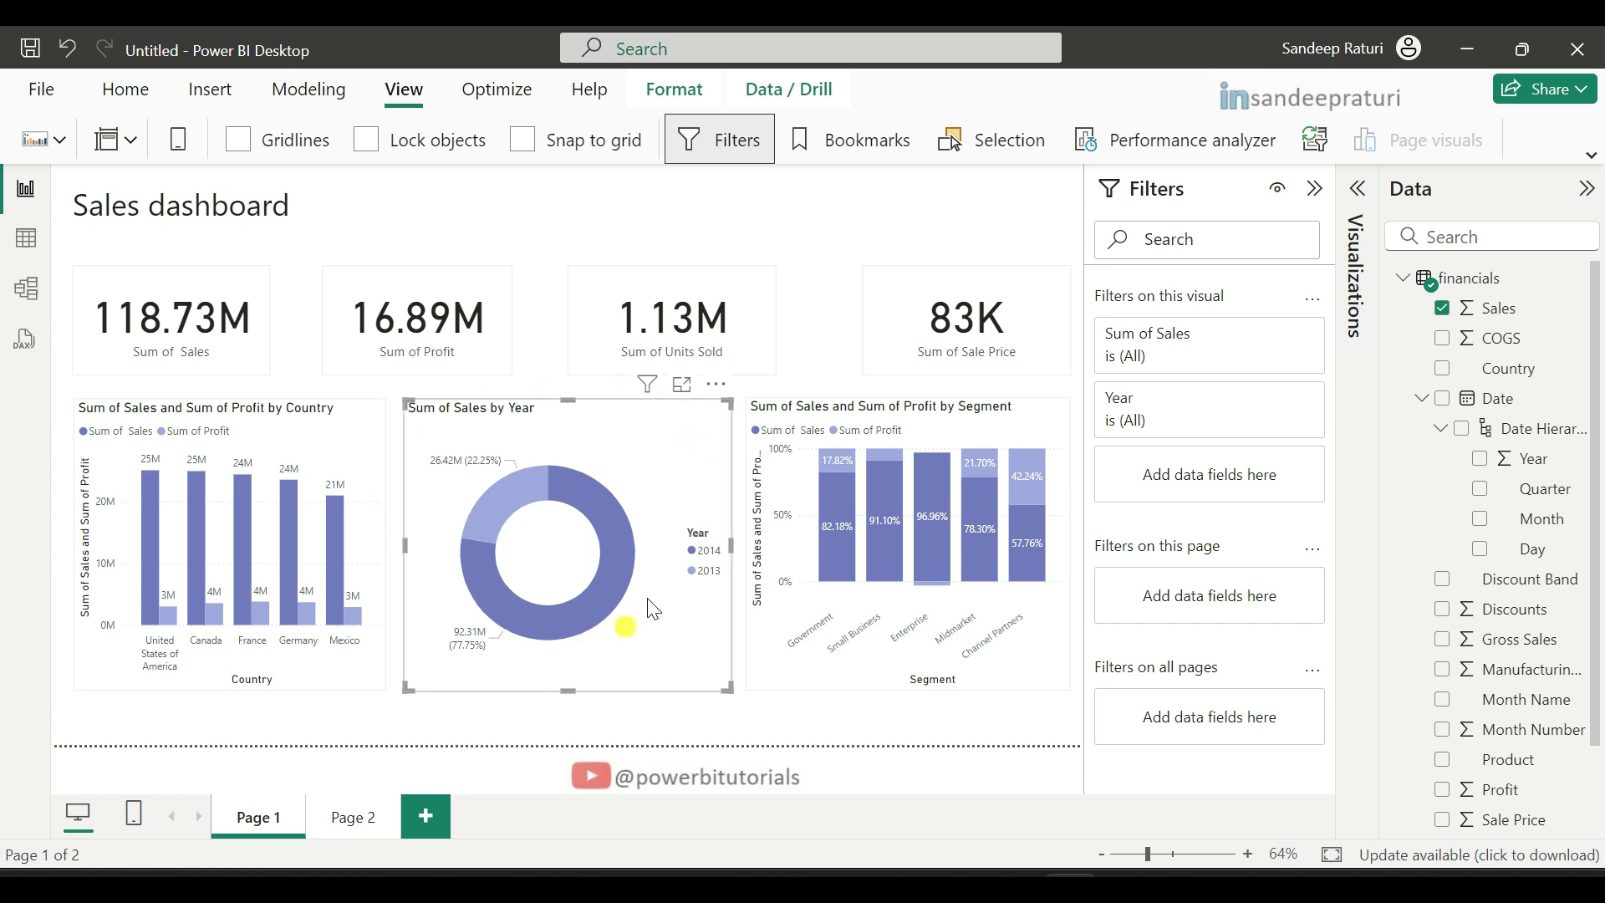
click(773, 304)
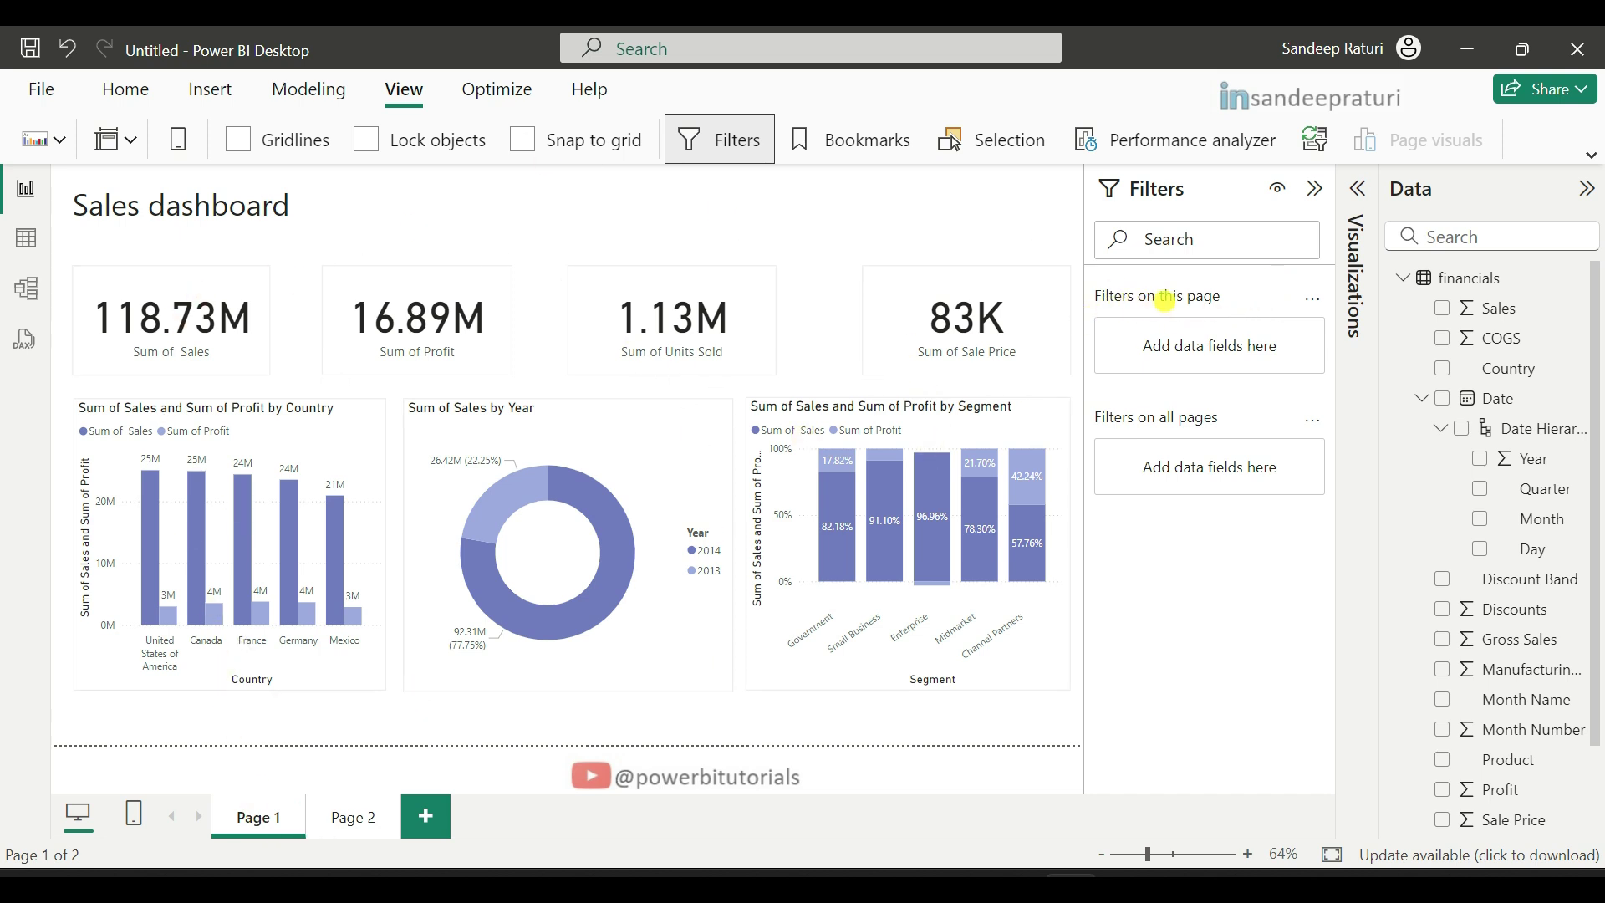
- Add a page-level Date - Year filter using Basic filtering set to 2014
mouse_move(1232, 301)
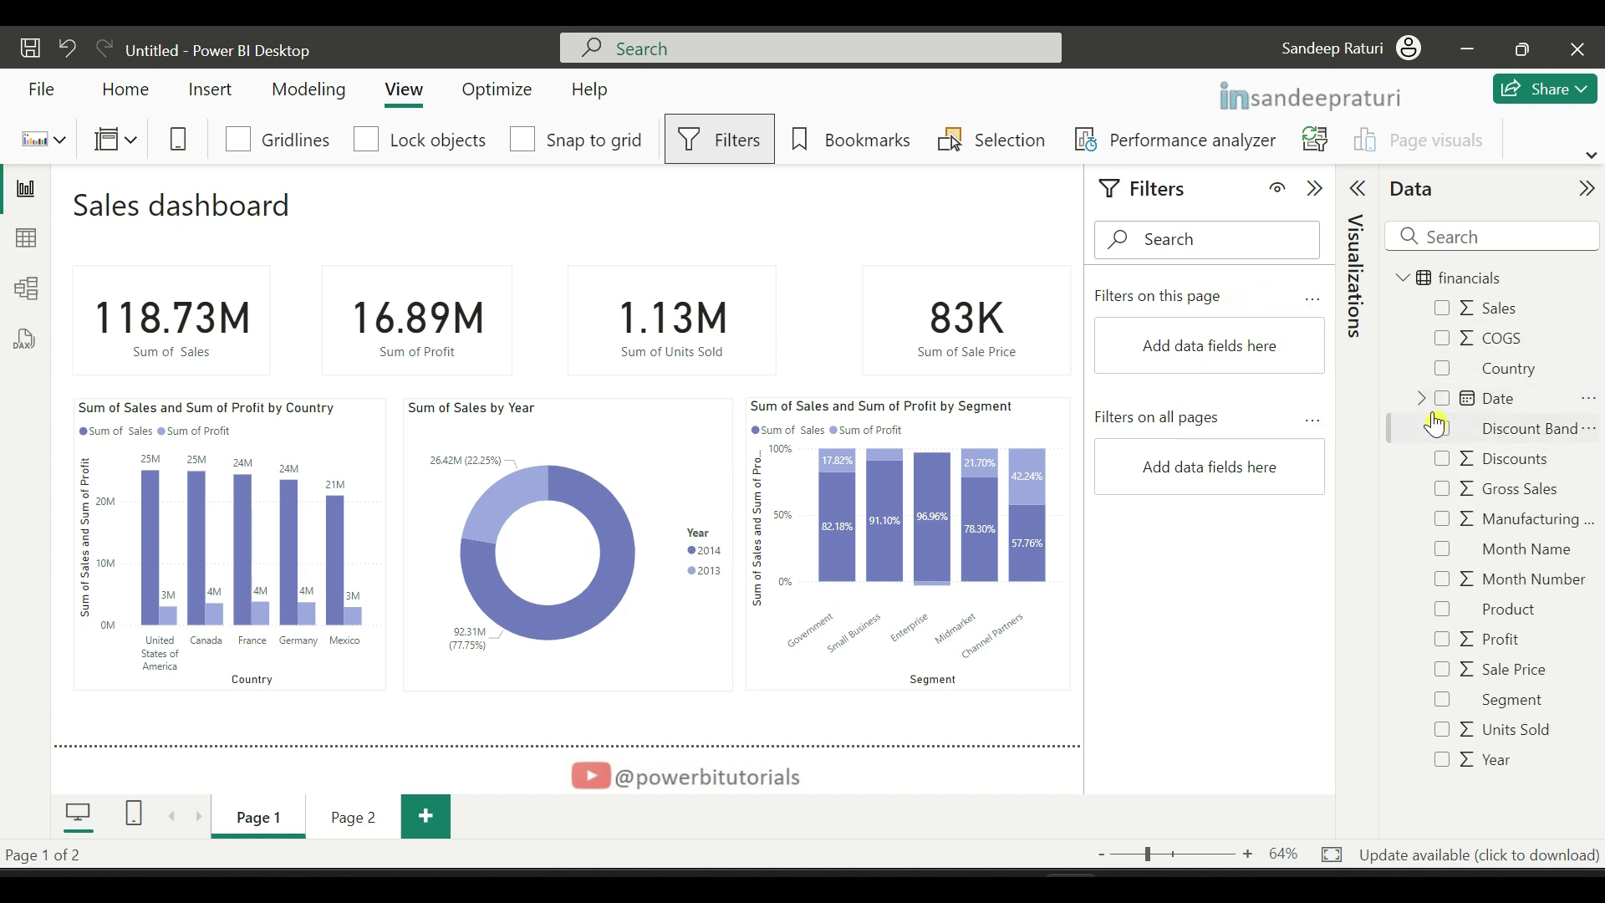
drag(1525, 460, 1209, 336)
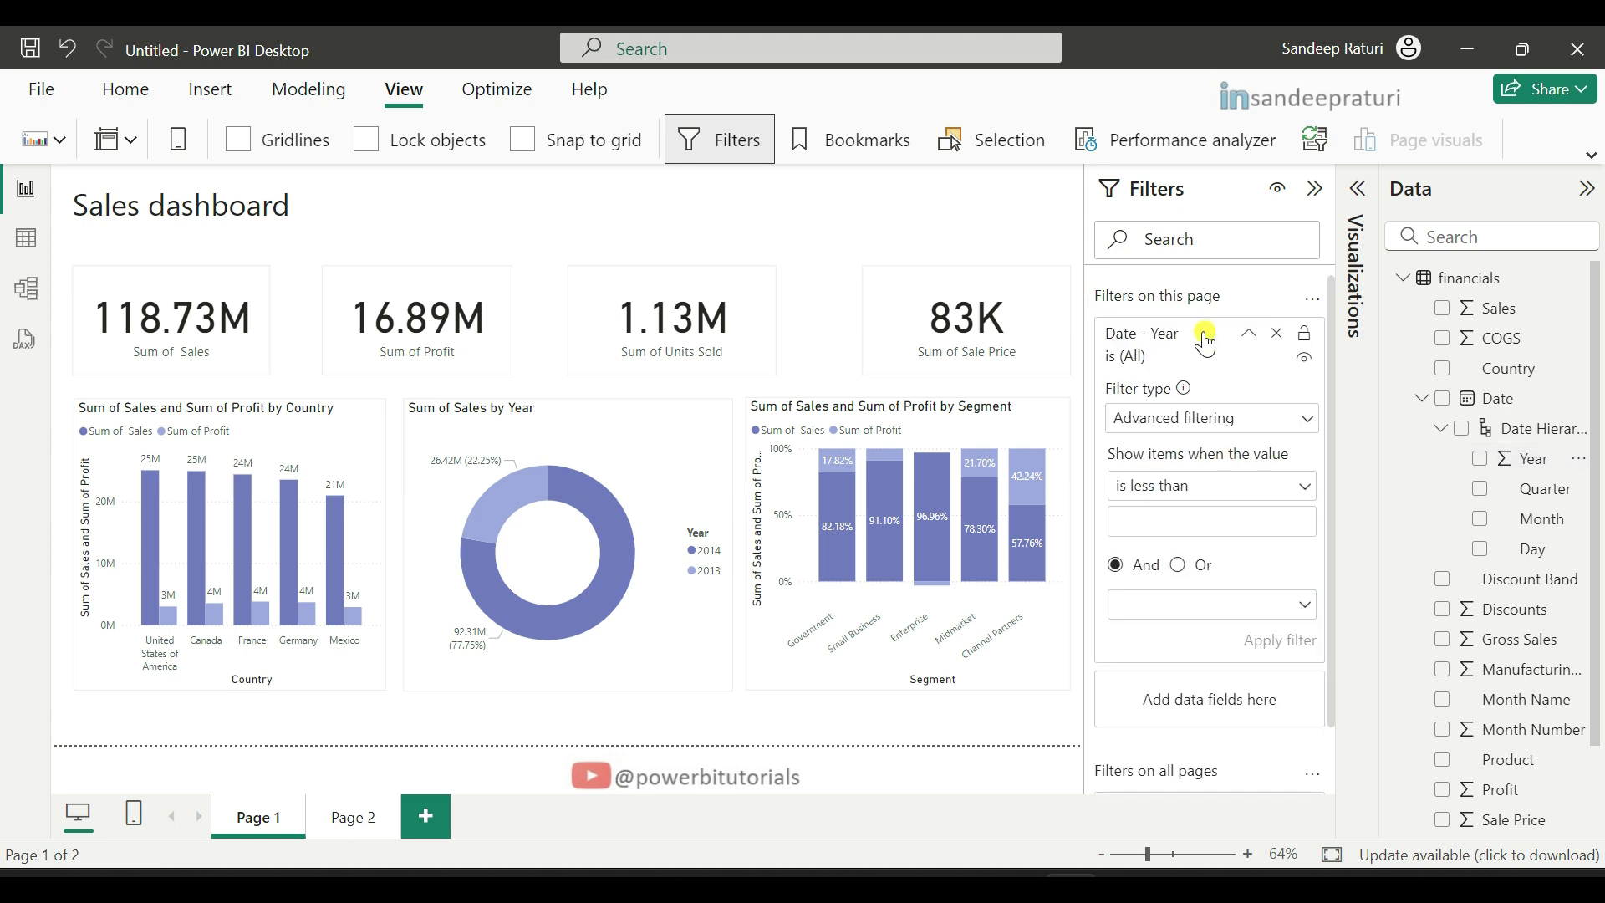
click(1209, 434)
click(1196, 495)
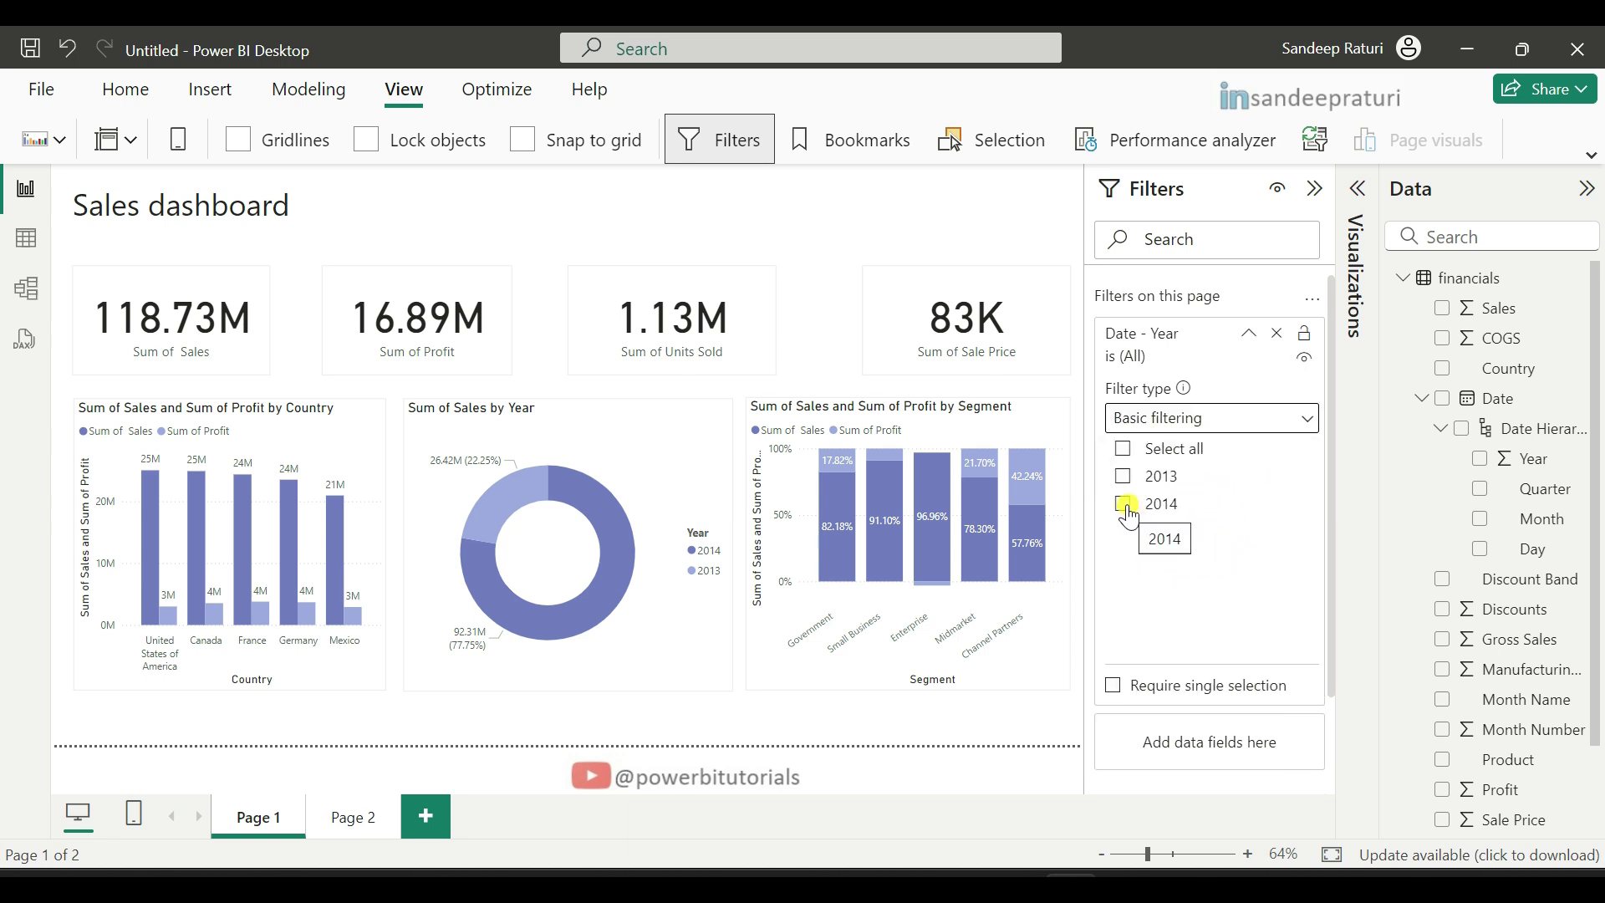
click(1126, 506)
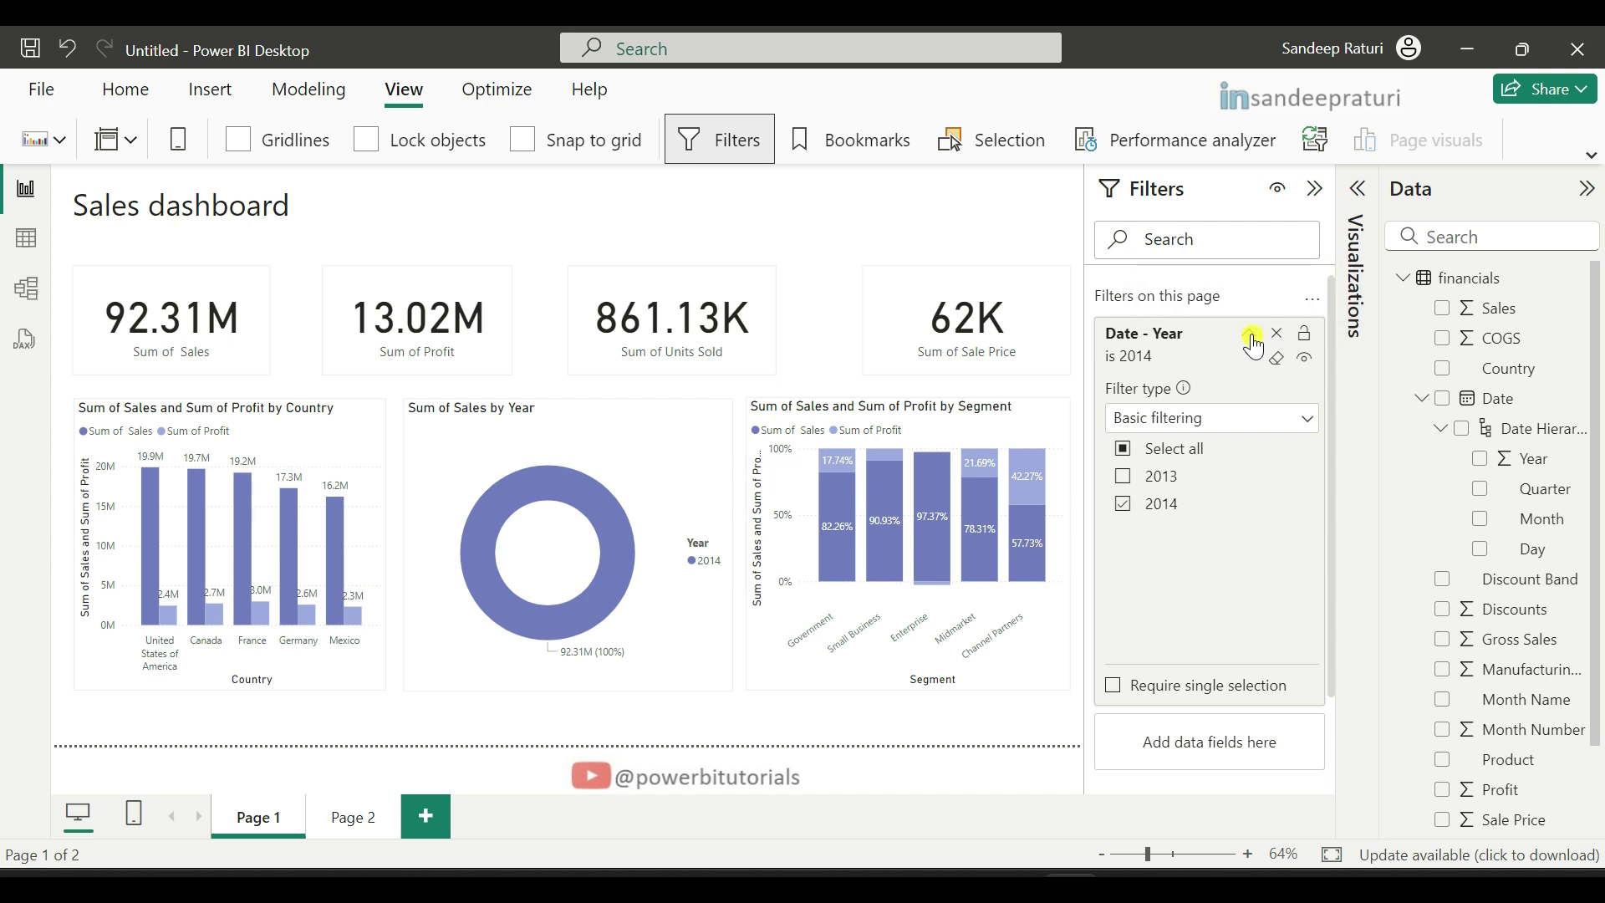
click(1247, 333)
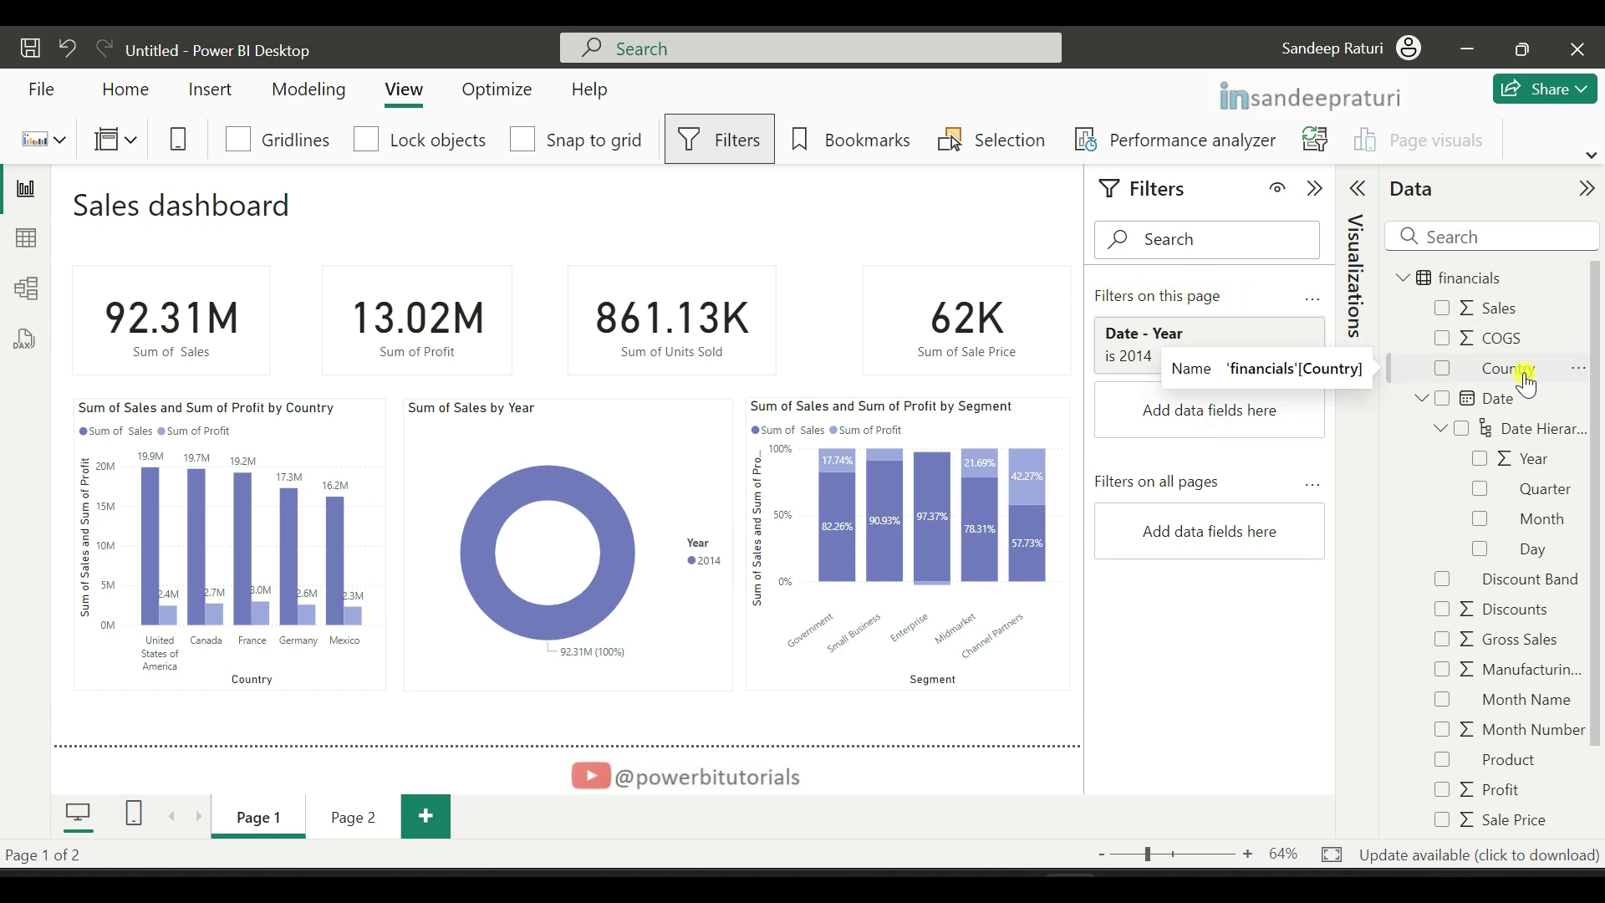
- Add a page-level Country filter that keeps only Canada
drag(1528, 382, 1224, 422)
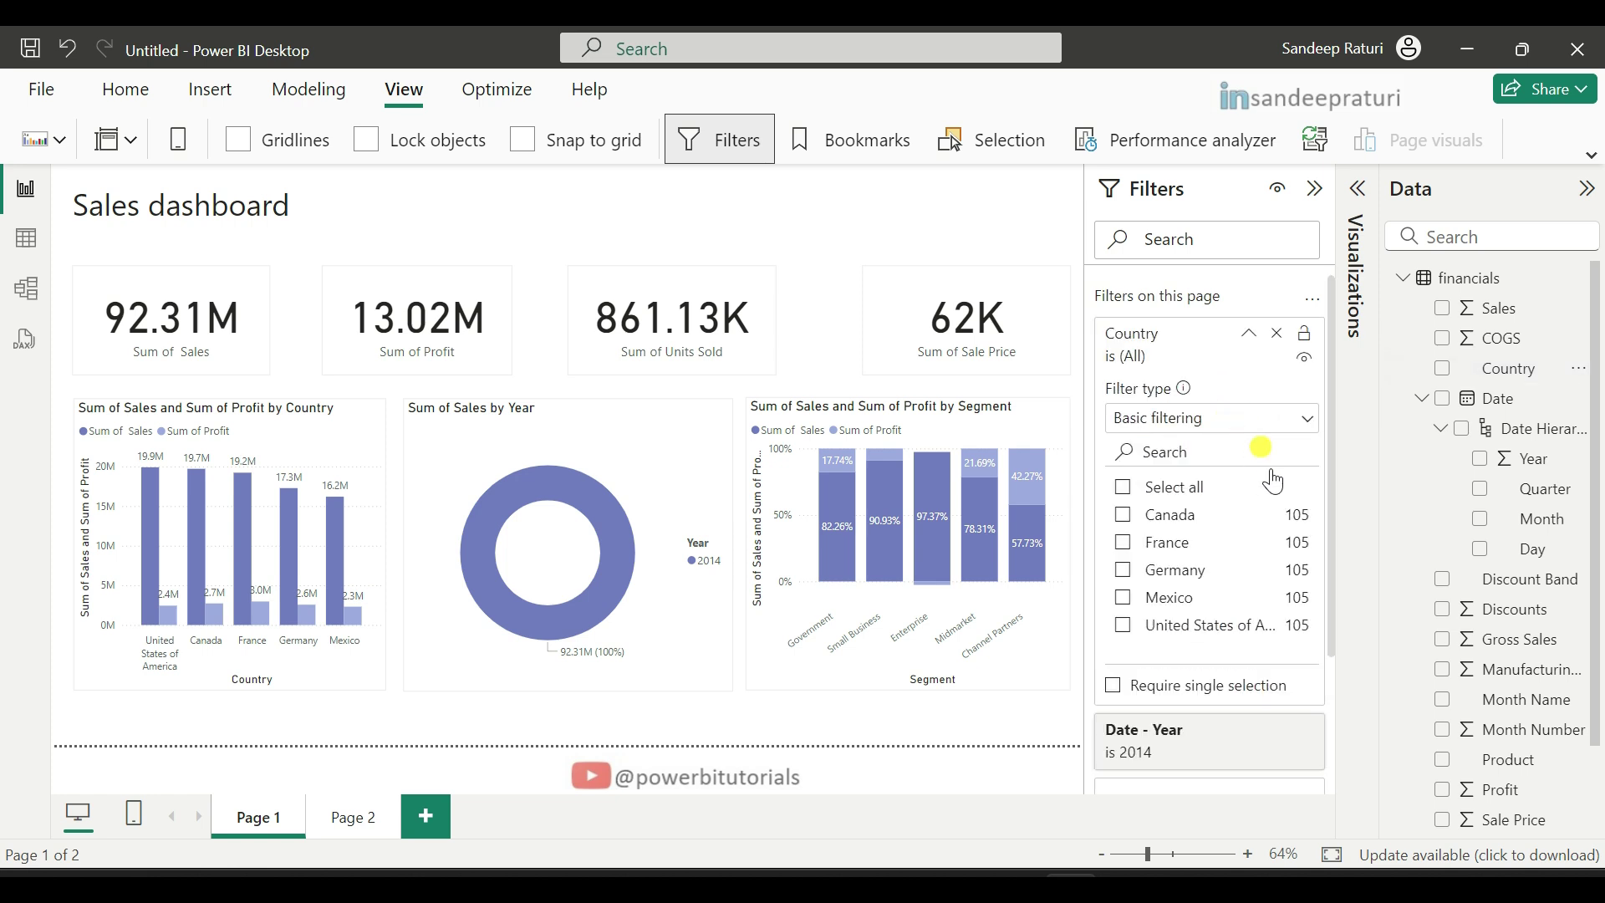
click(1125, 515)
click(1249, 333)
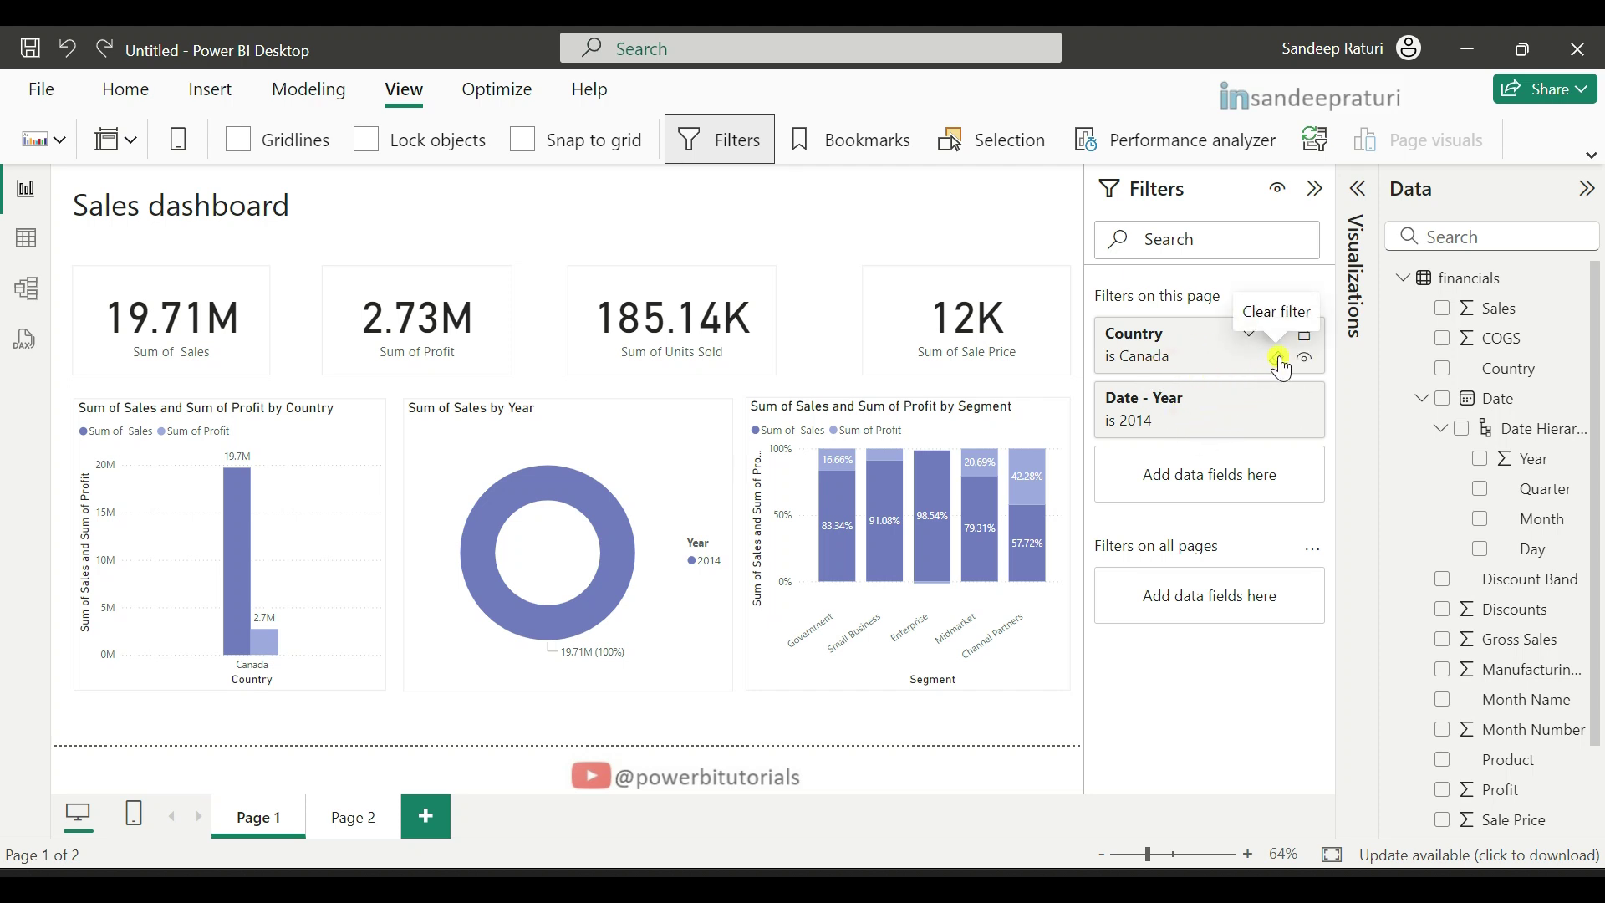
- Reset the page-level Country and Date - Year filters to (All)
click(1279, 360)
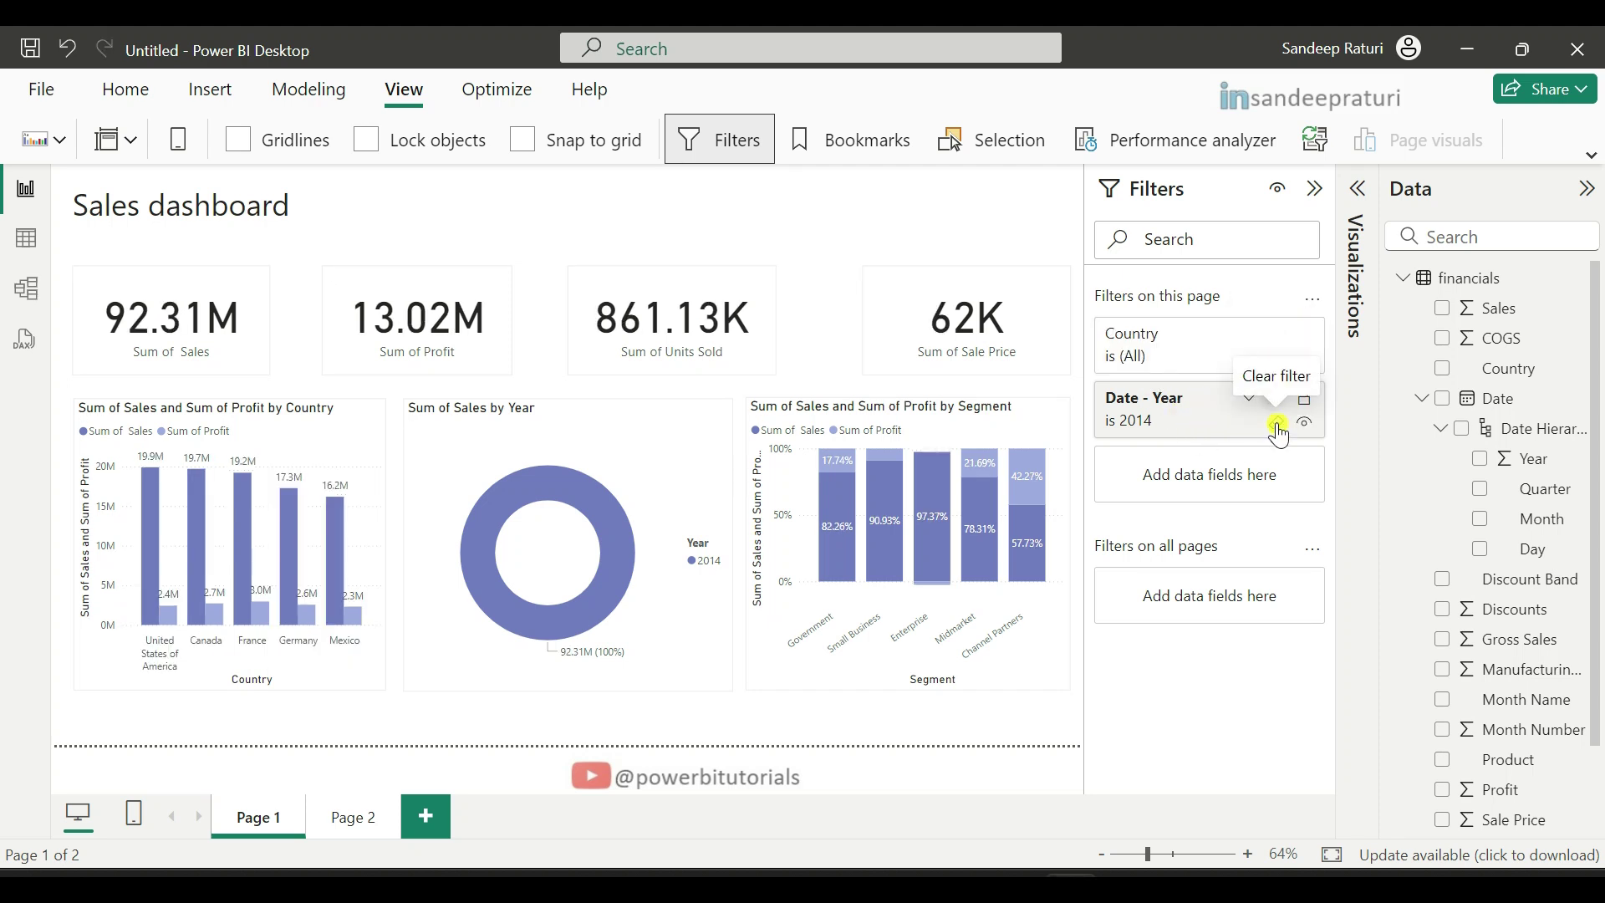
click(1279, 426)
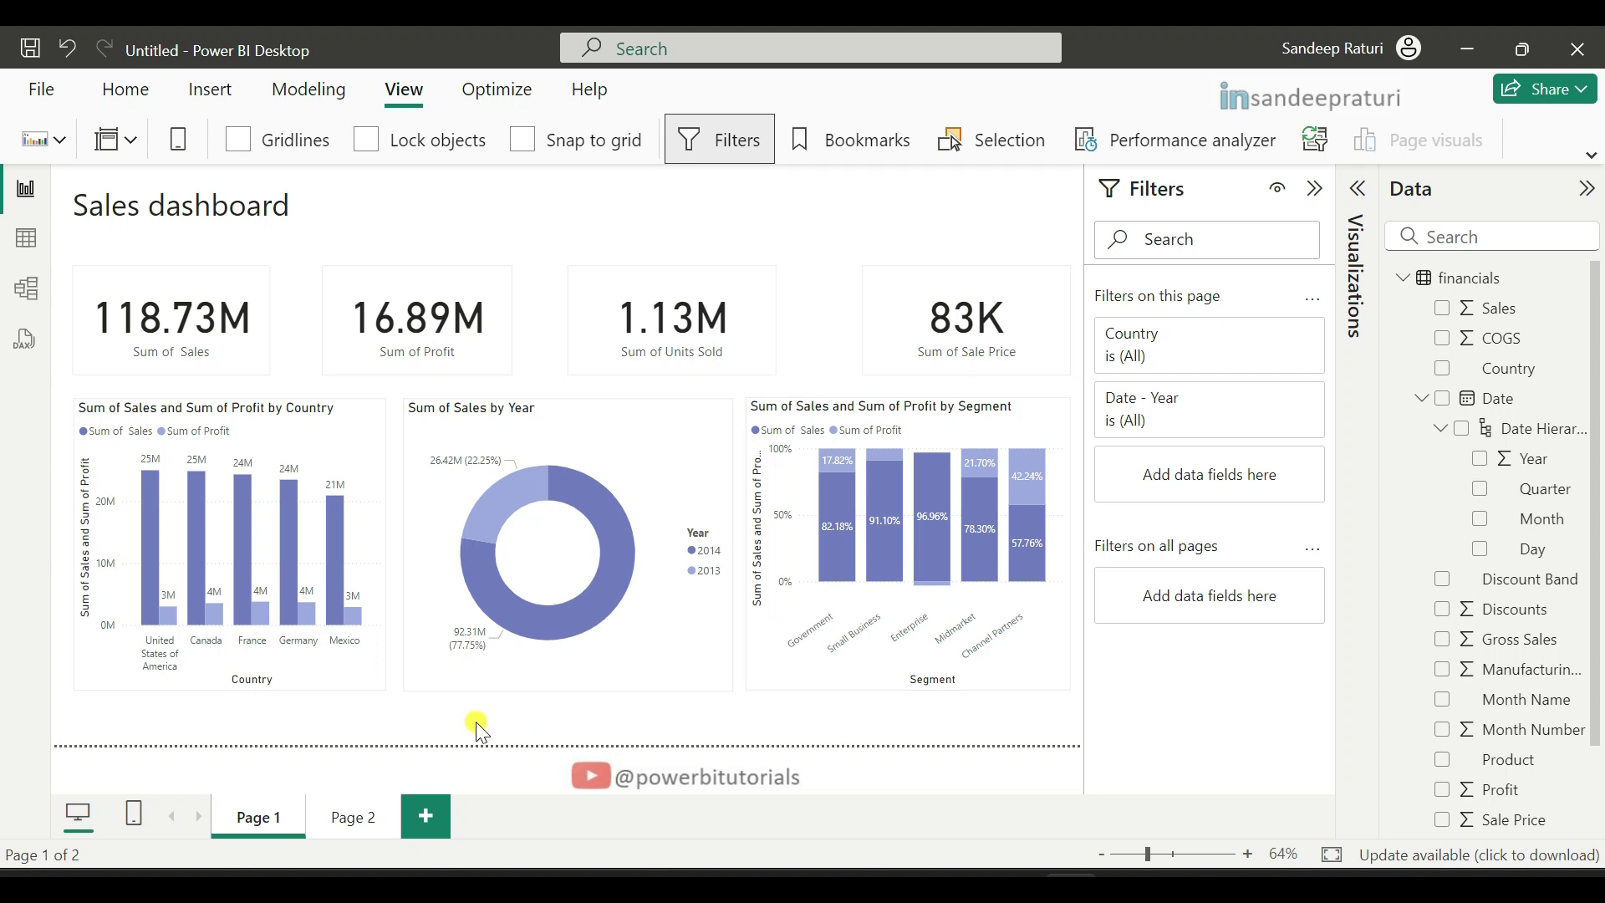
click(354, 819)
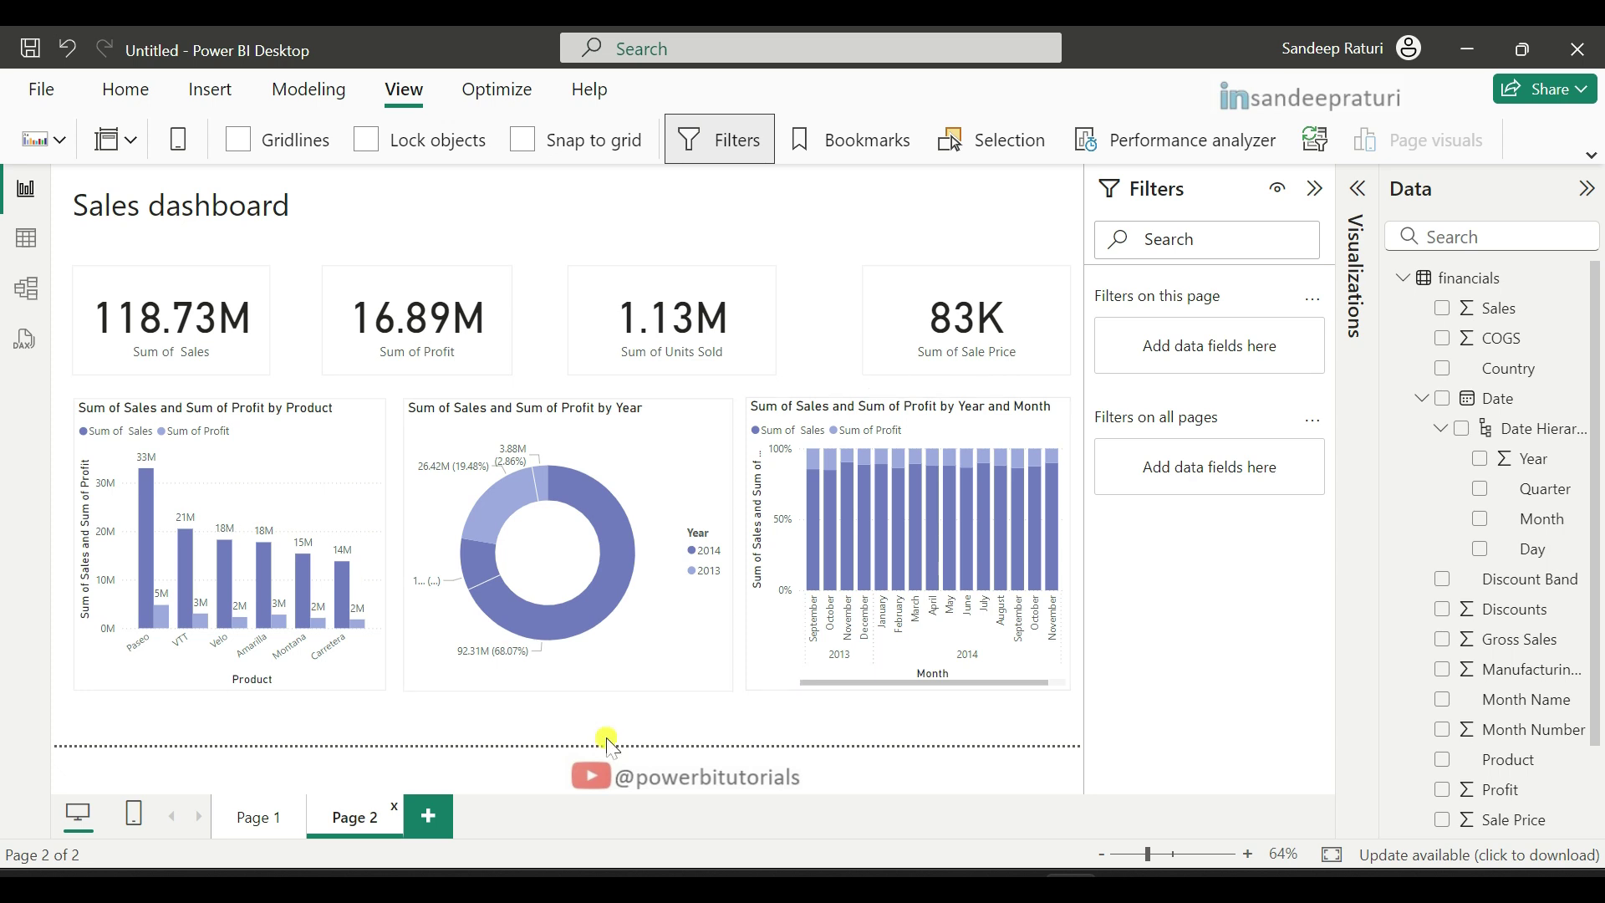
click(258, 817)
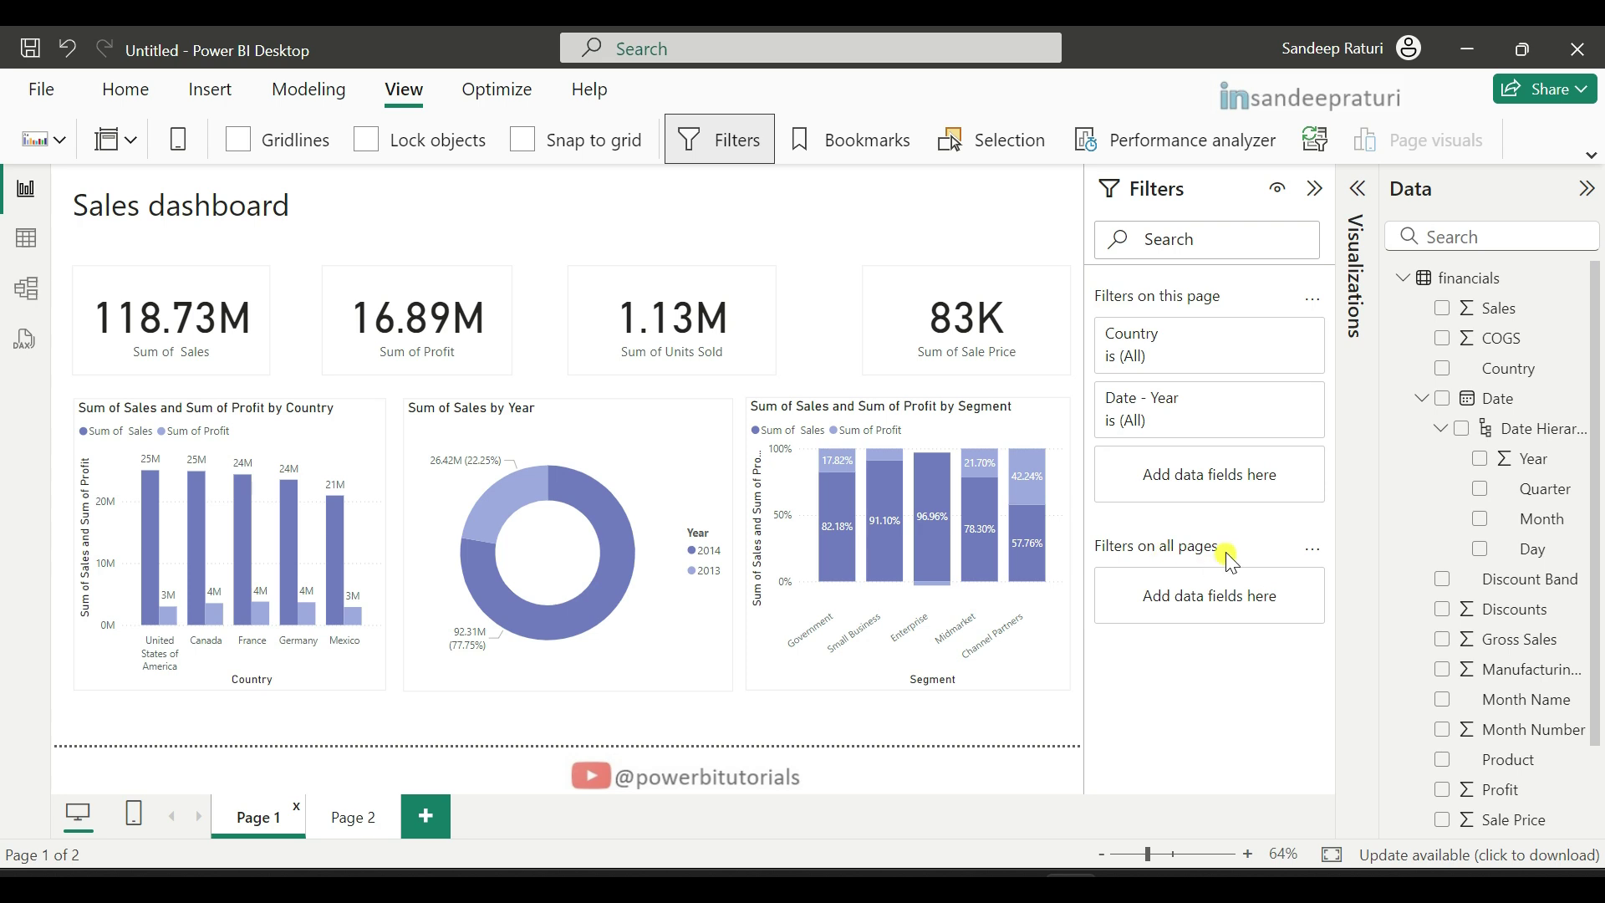
- Add an all-pages Country filter with Canada and Germany ticked
drag(1529, 380, 1230, 600)
scroll(1259, 664, down, 3)
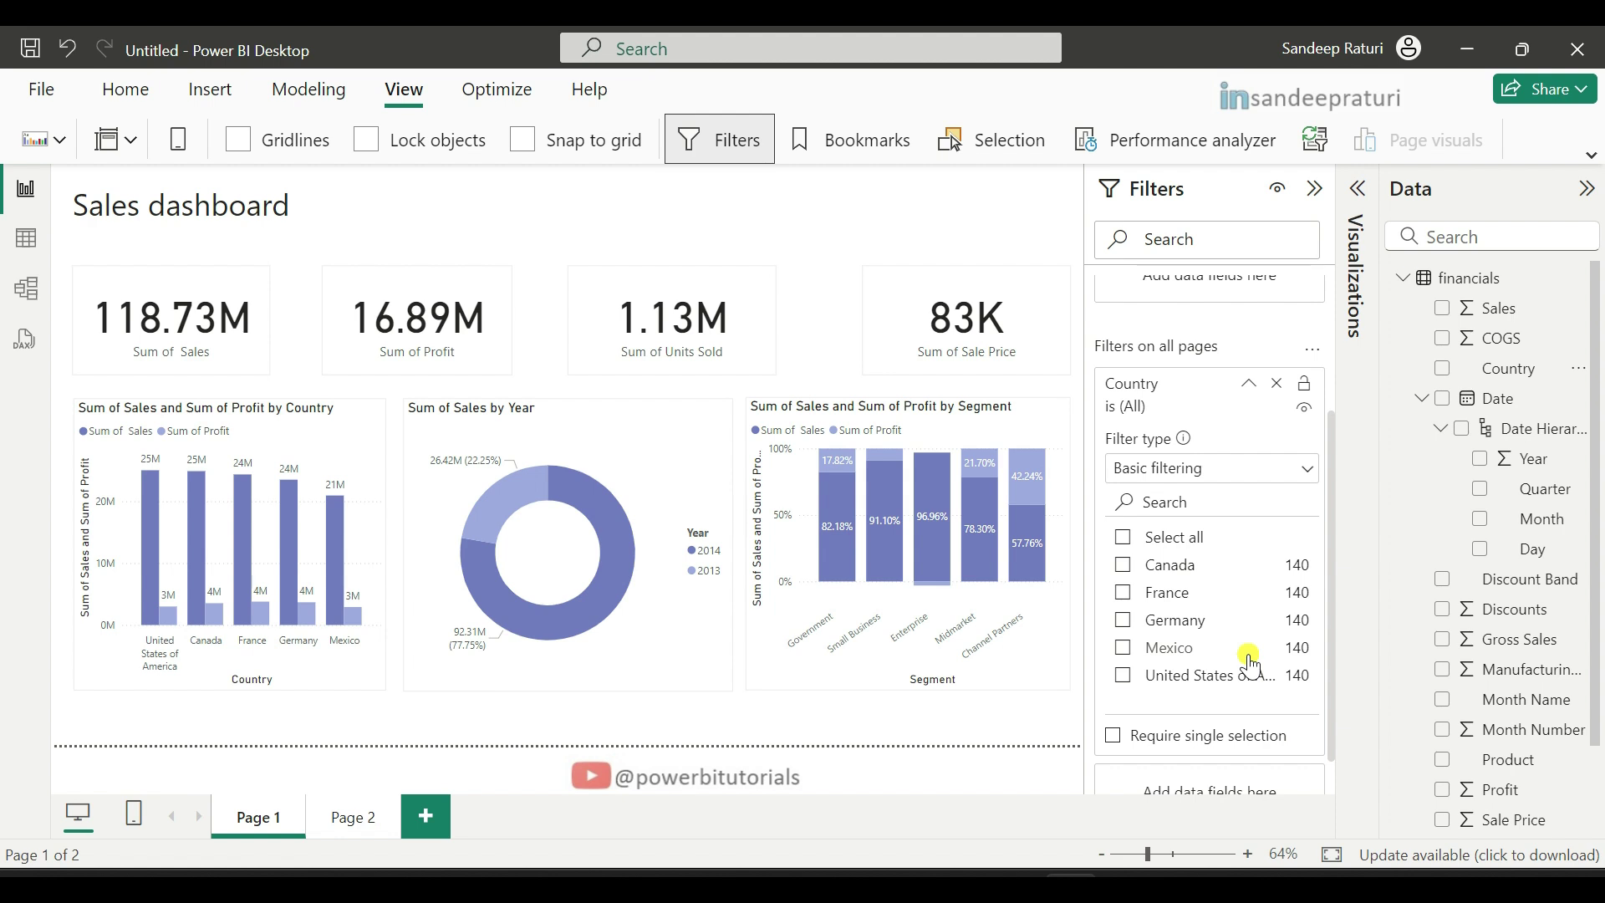
click(1124, 565)
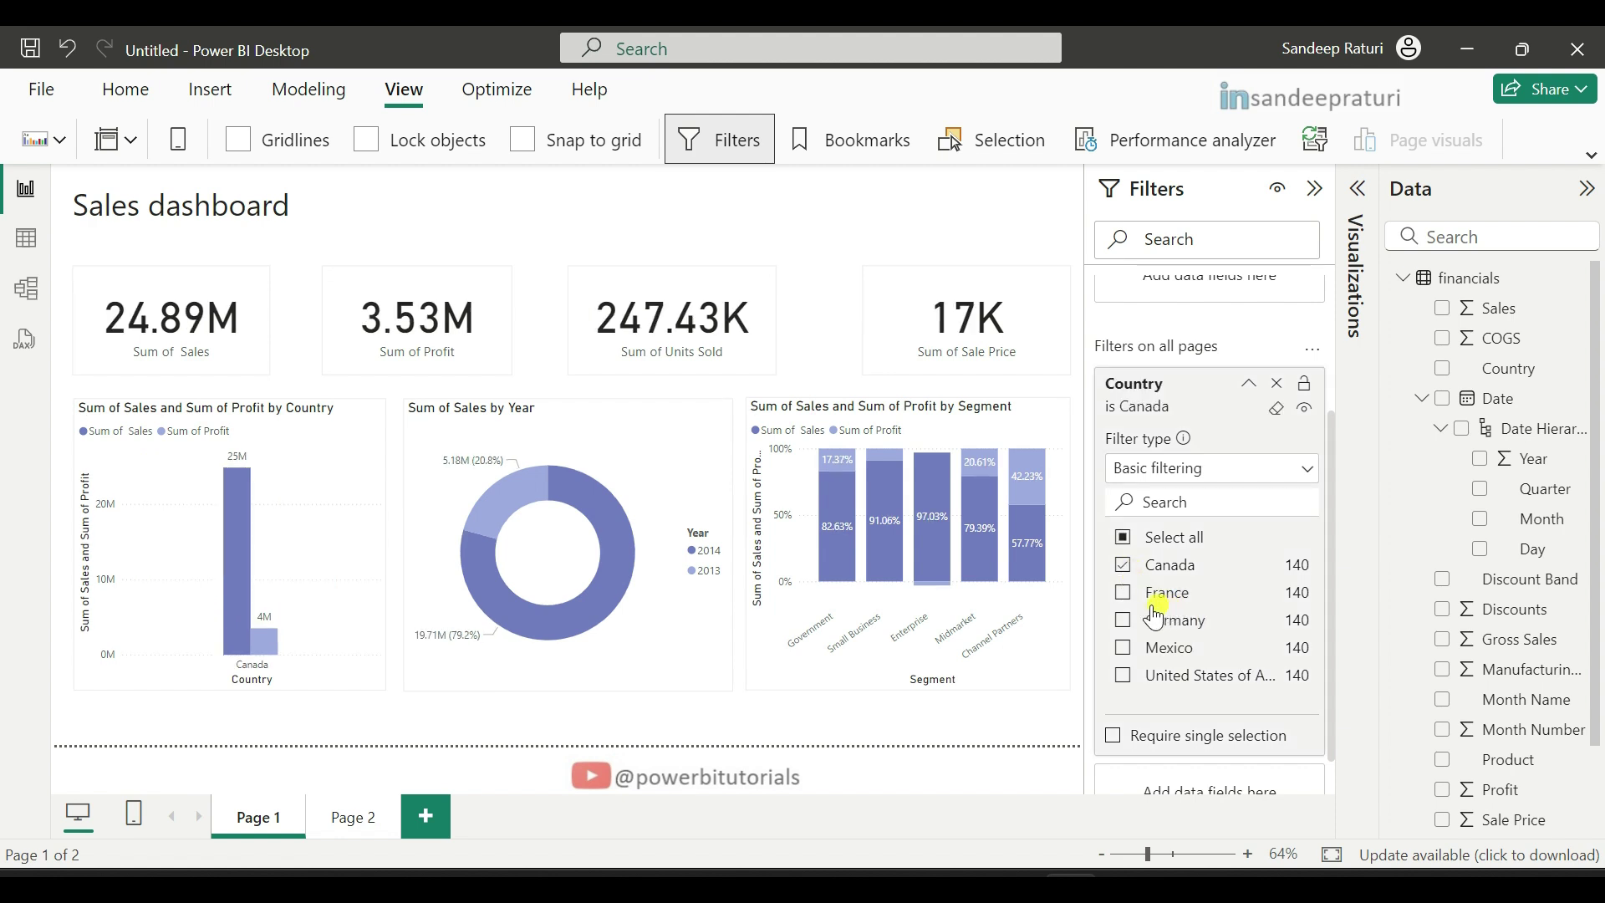
click(1124, 622)
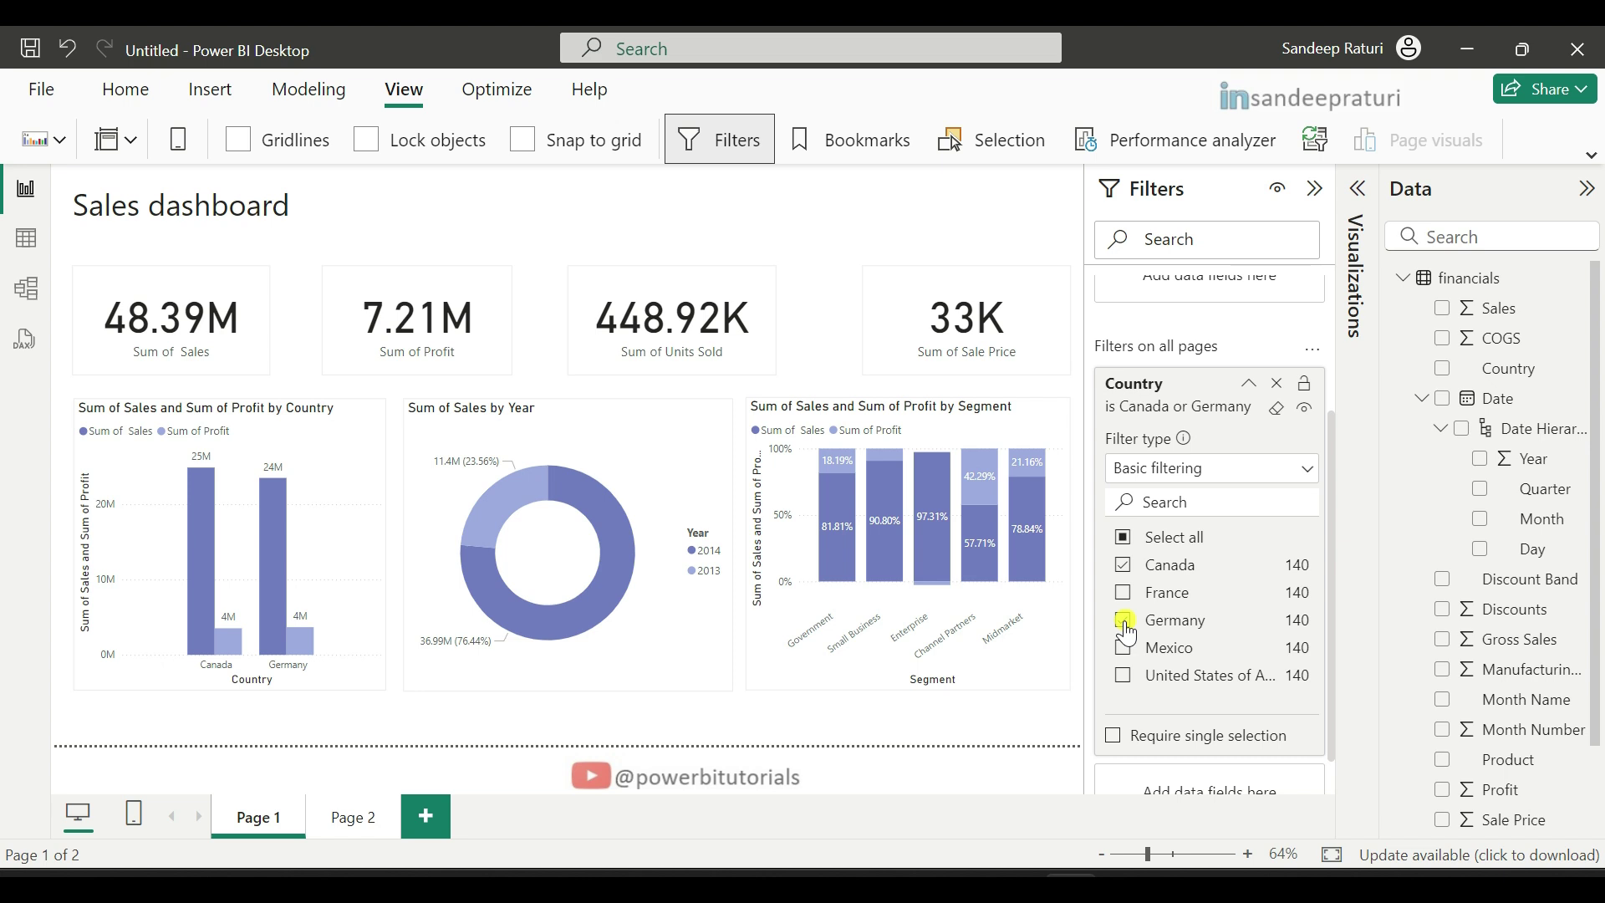
click(1250, 384)
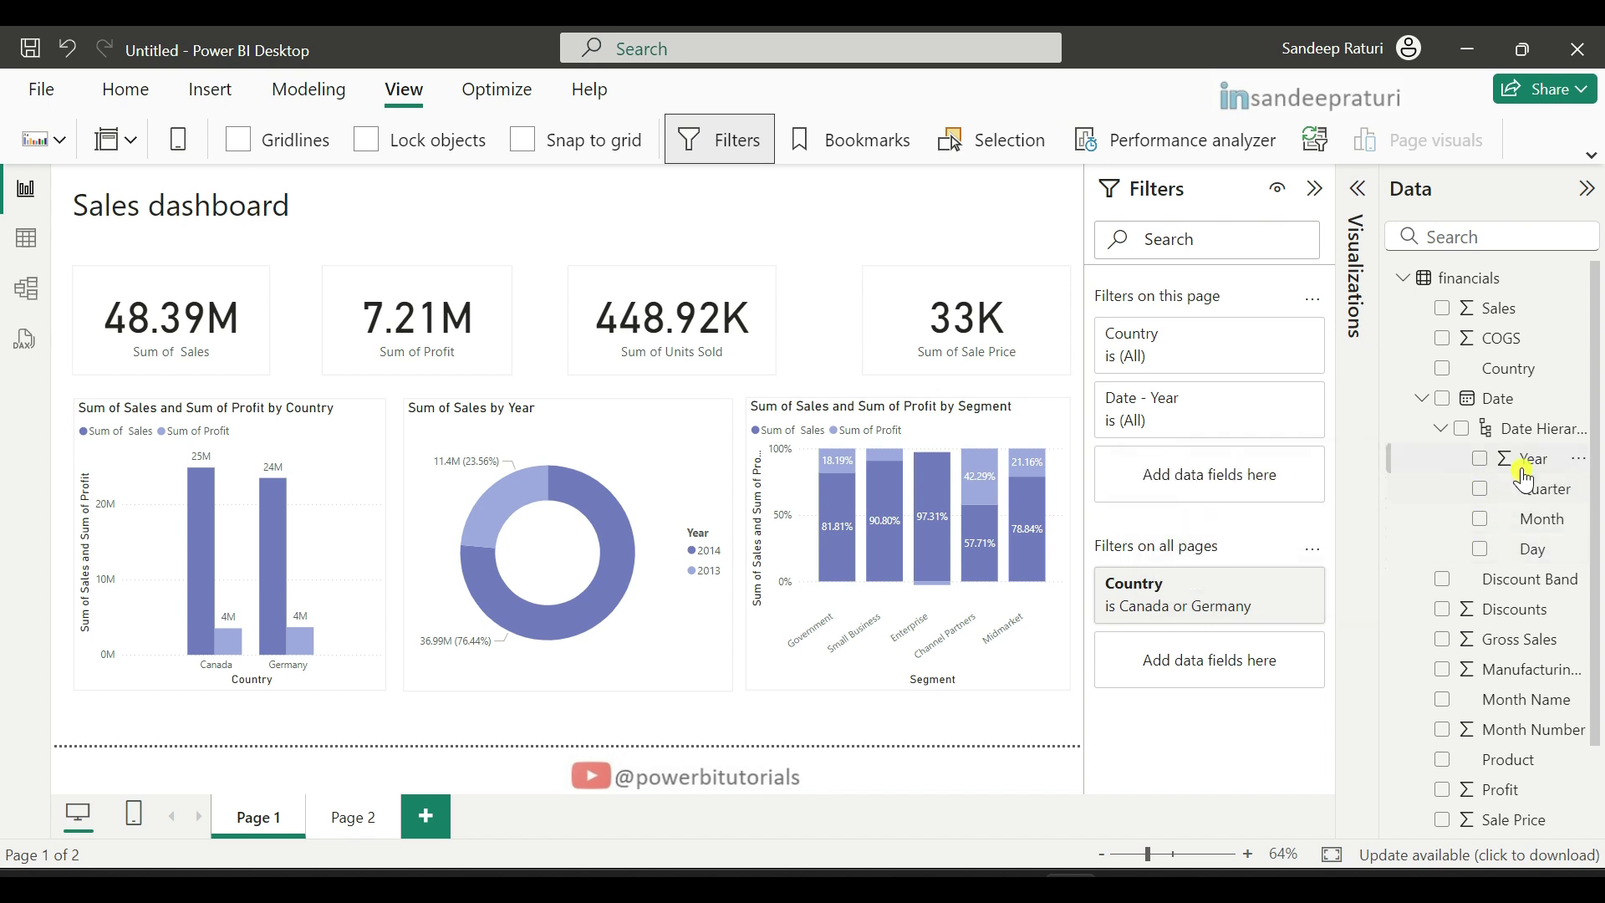
- Add an all-pages Date - Year filter using Basic filtering set to 2013
drag(1528, 472, 1180, 665)
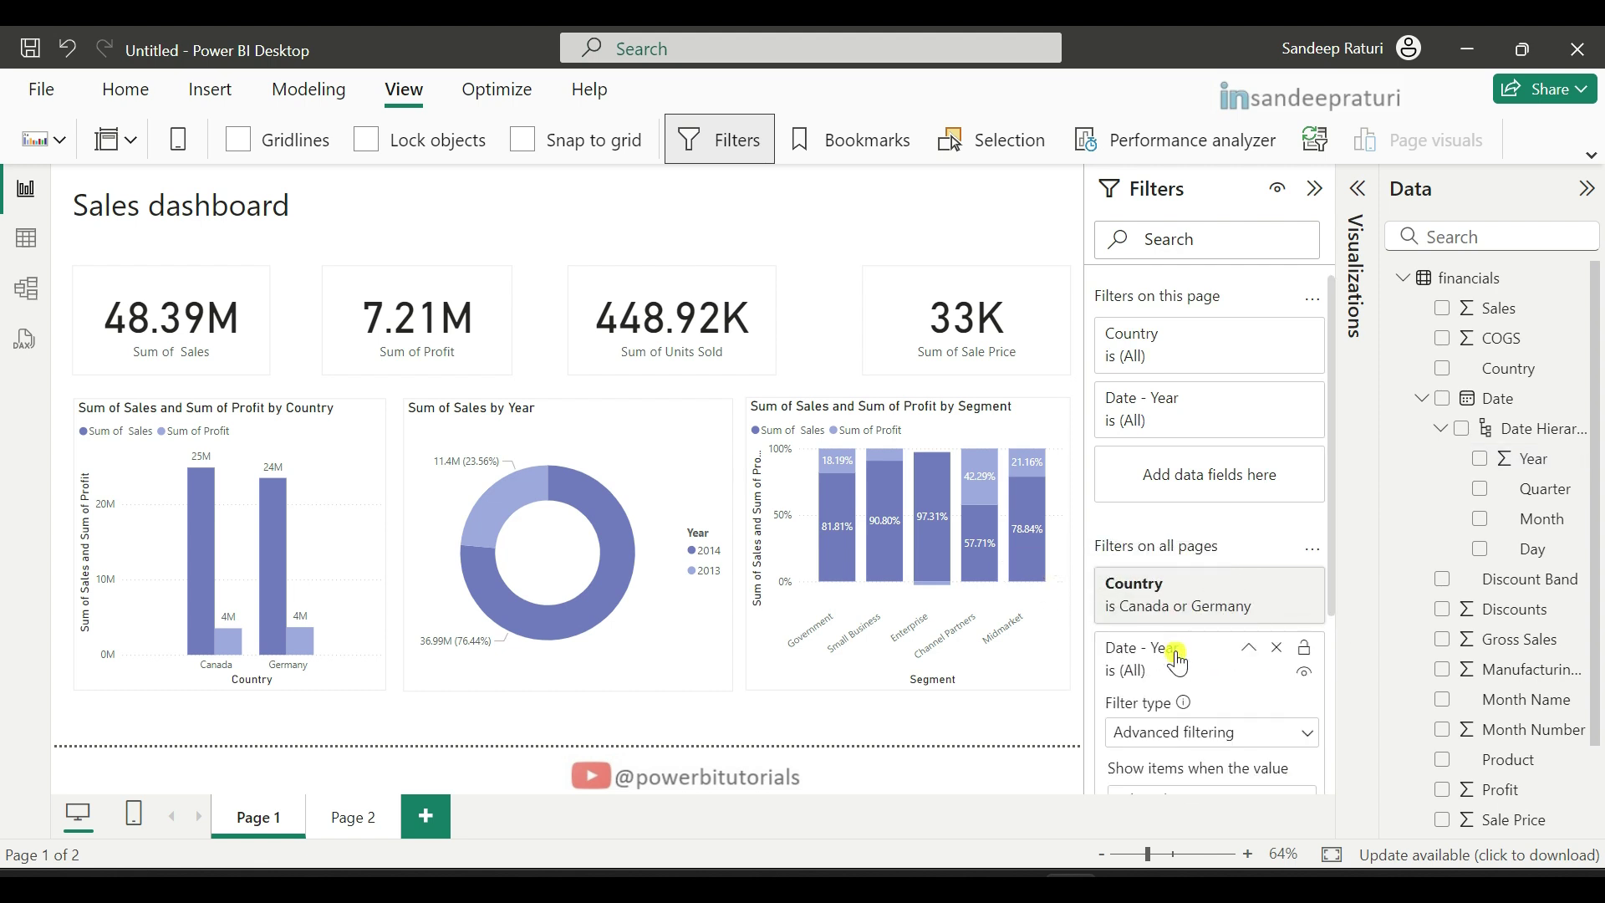
click(1178, 660)
click(1178, 663)
scroll(1186, 585, down, 3)
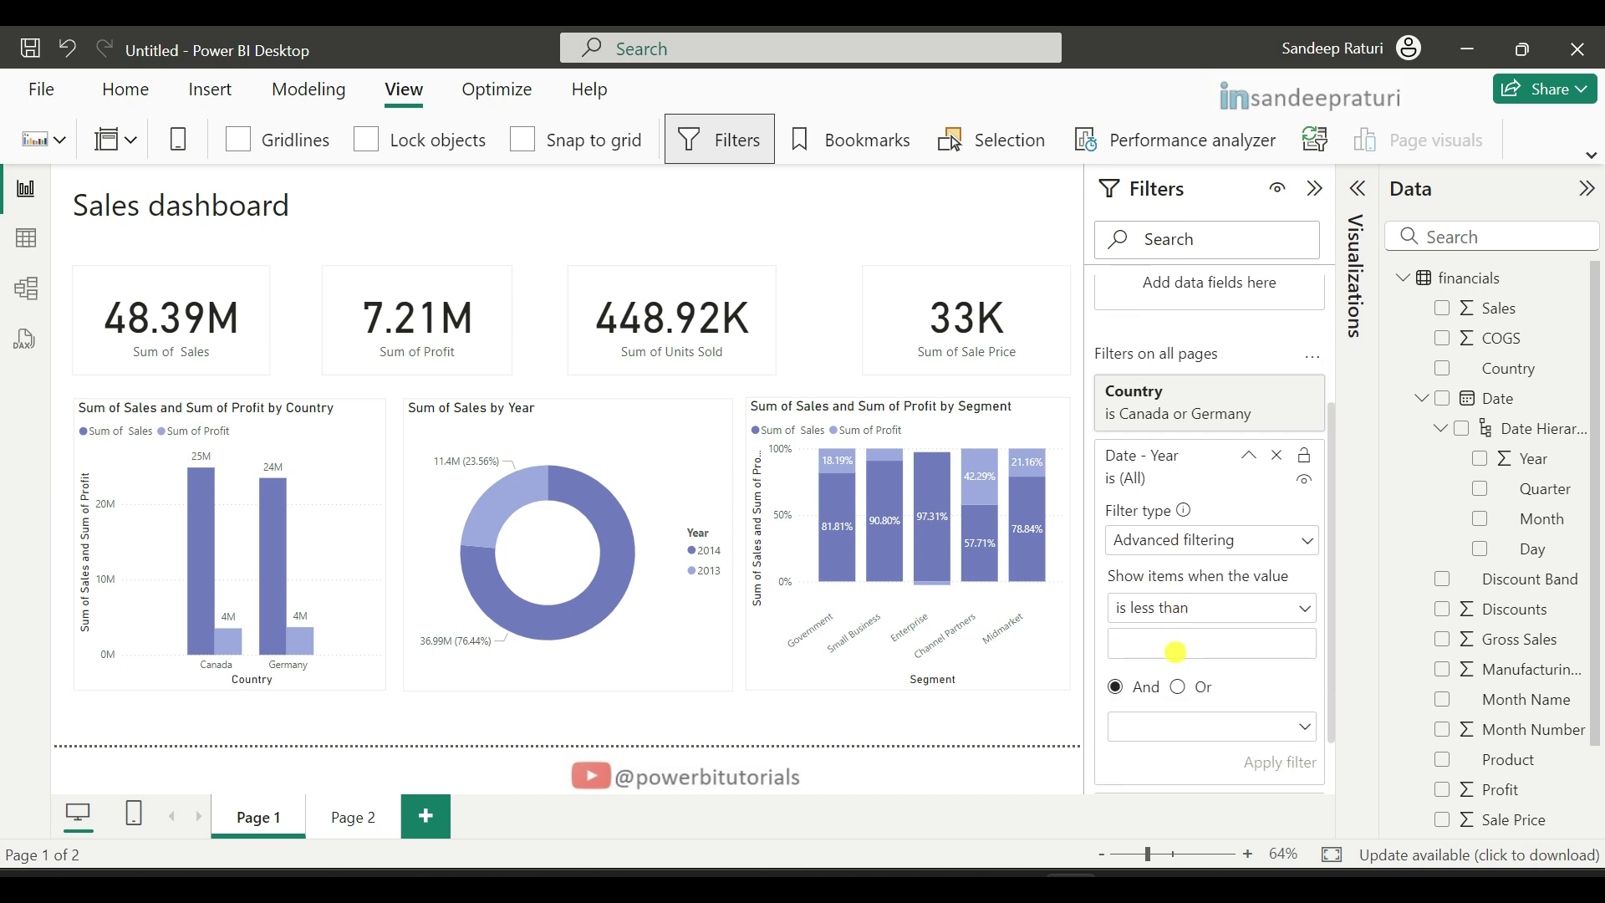
click(1191, 542)
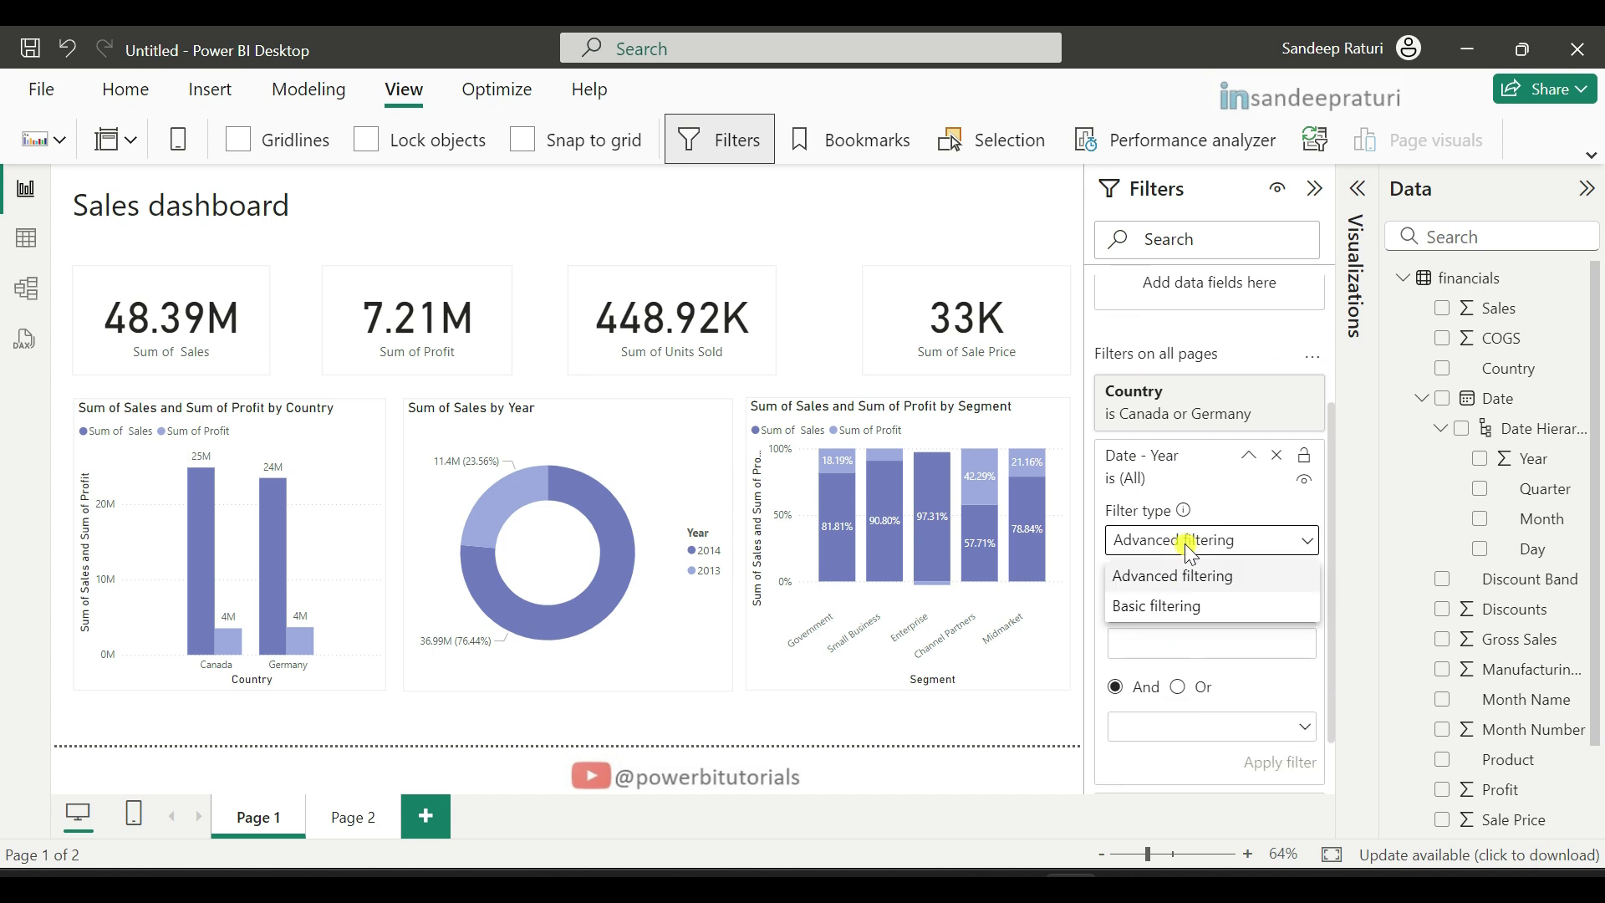
click(1139, 607)
scroll(1229, 625, down, 2)
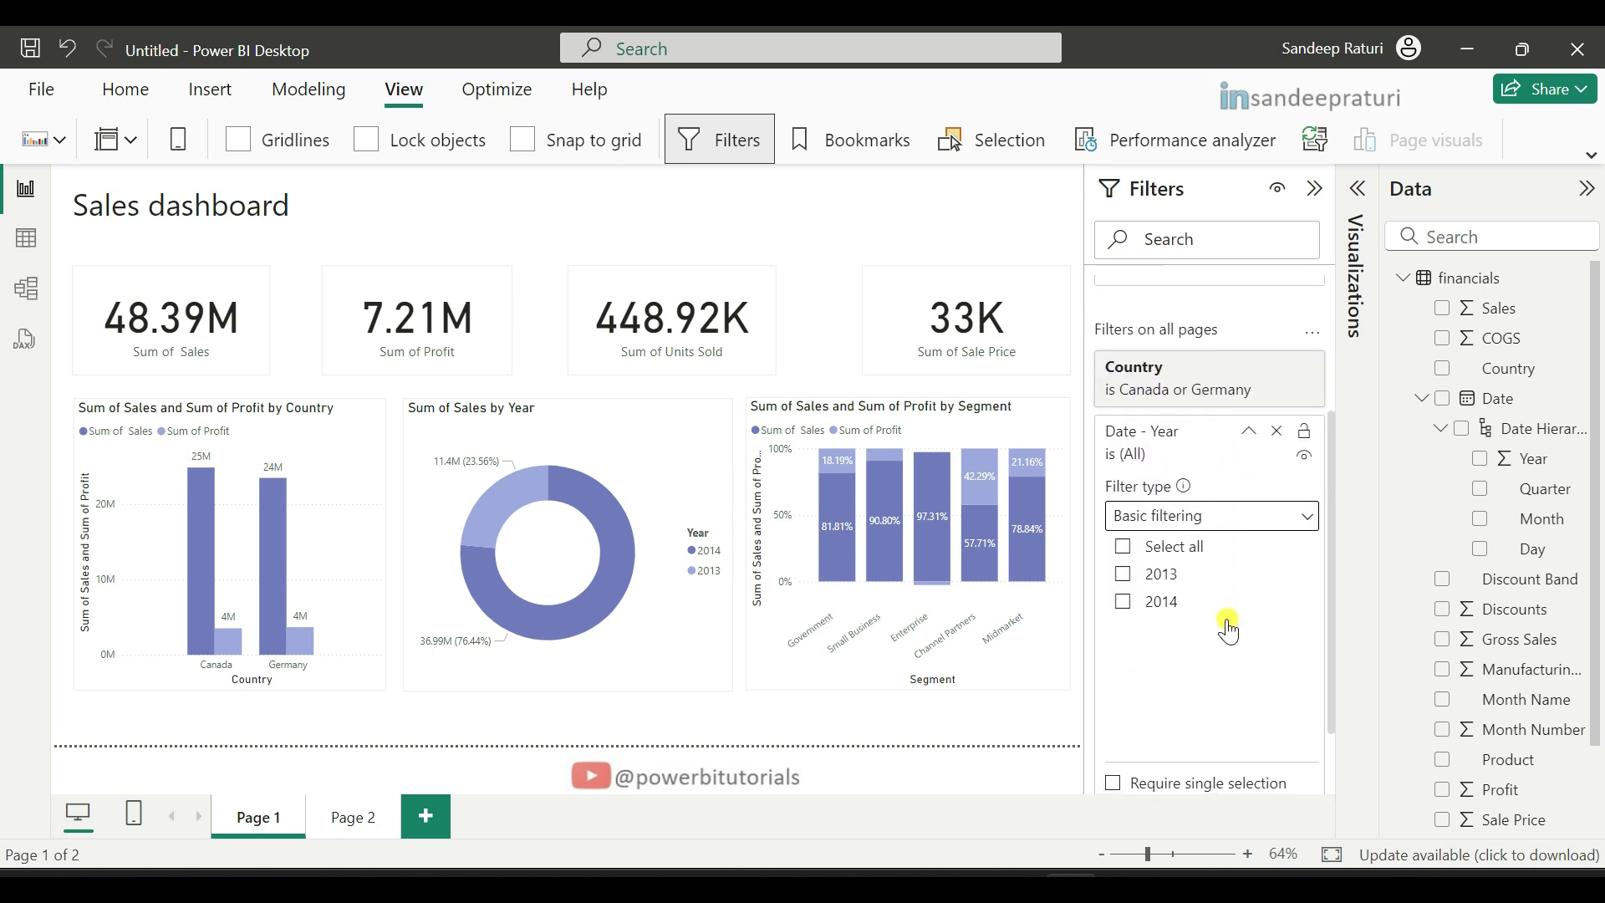
click(1126, 579)
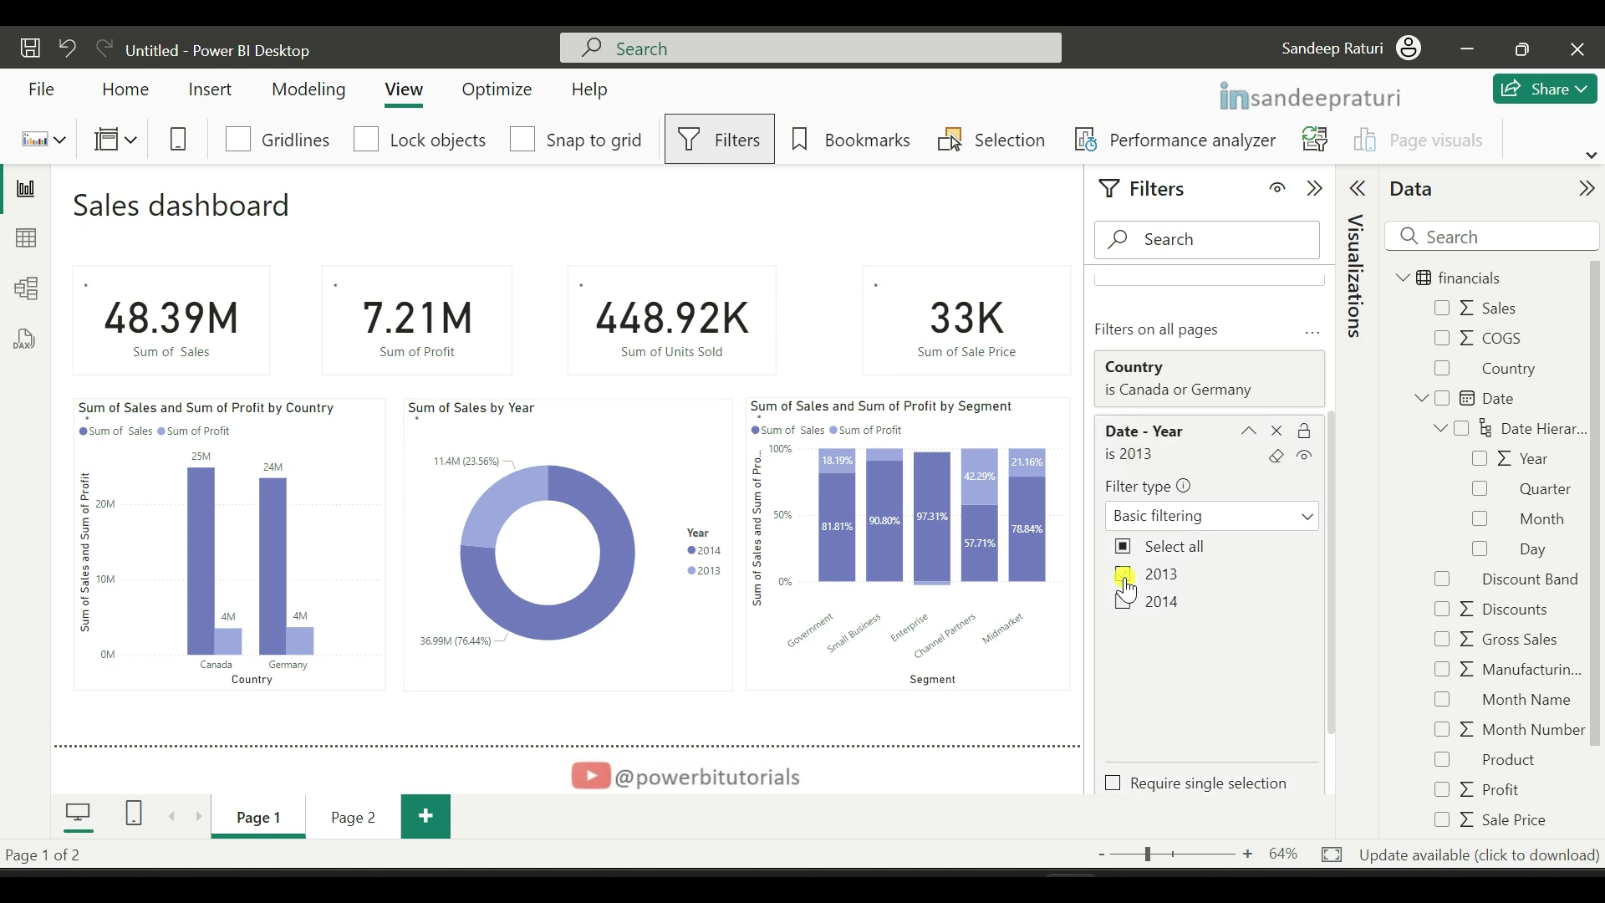
click(1248, 431)
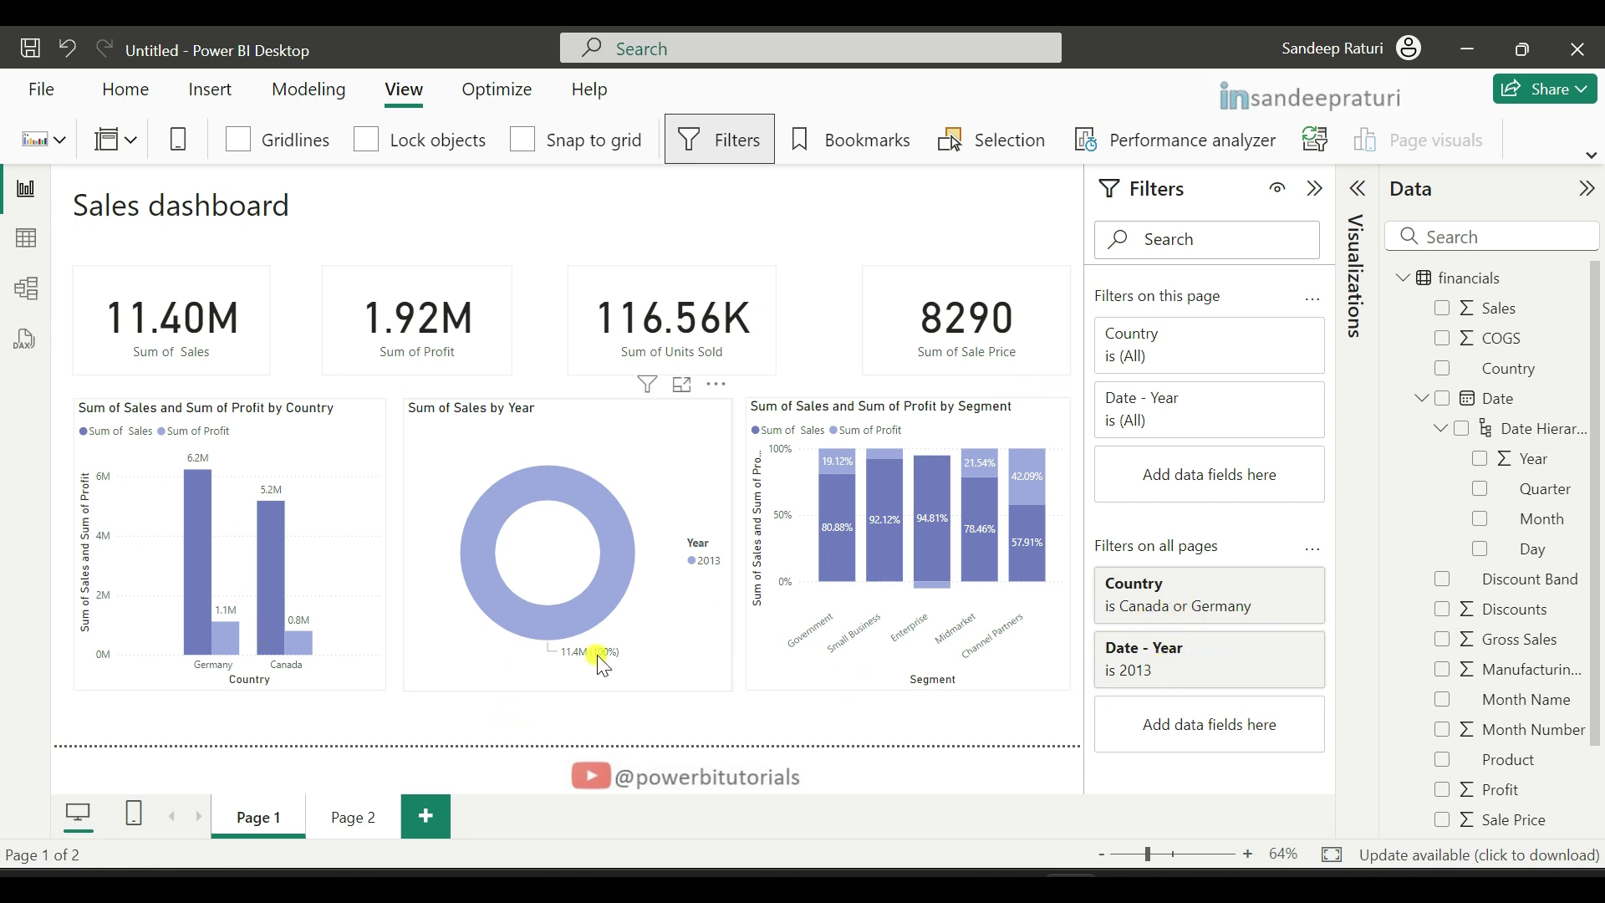
mouse_move(594, 657)
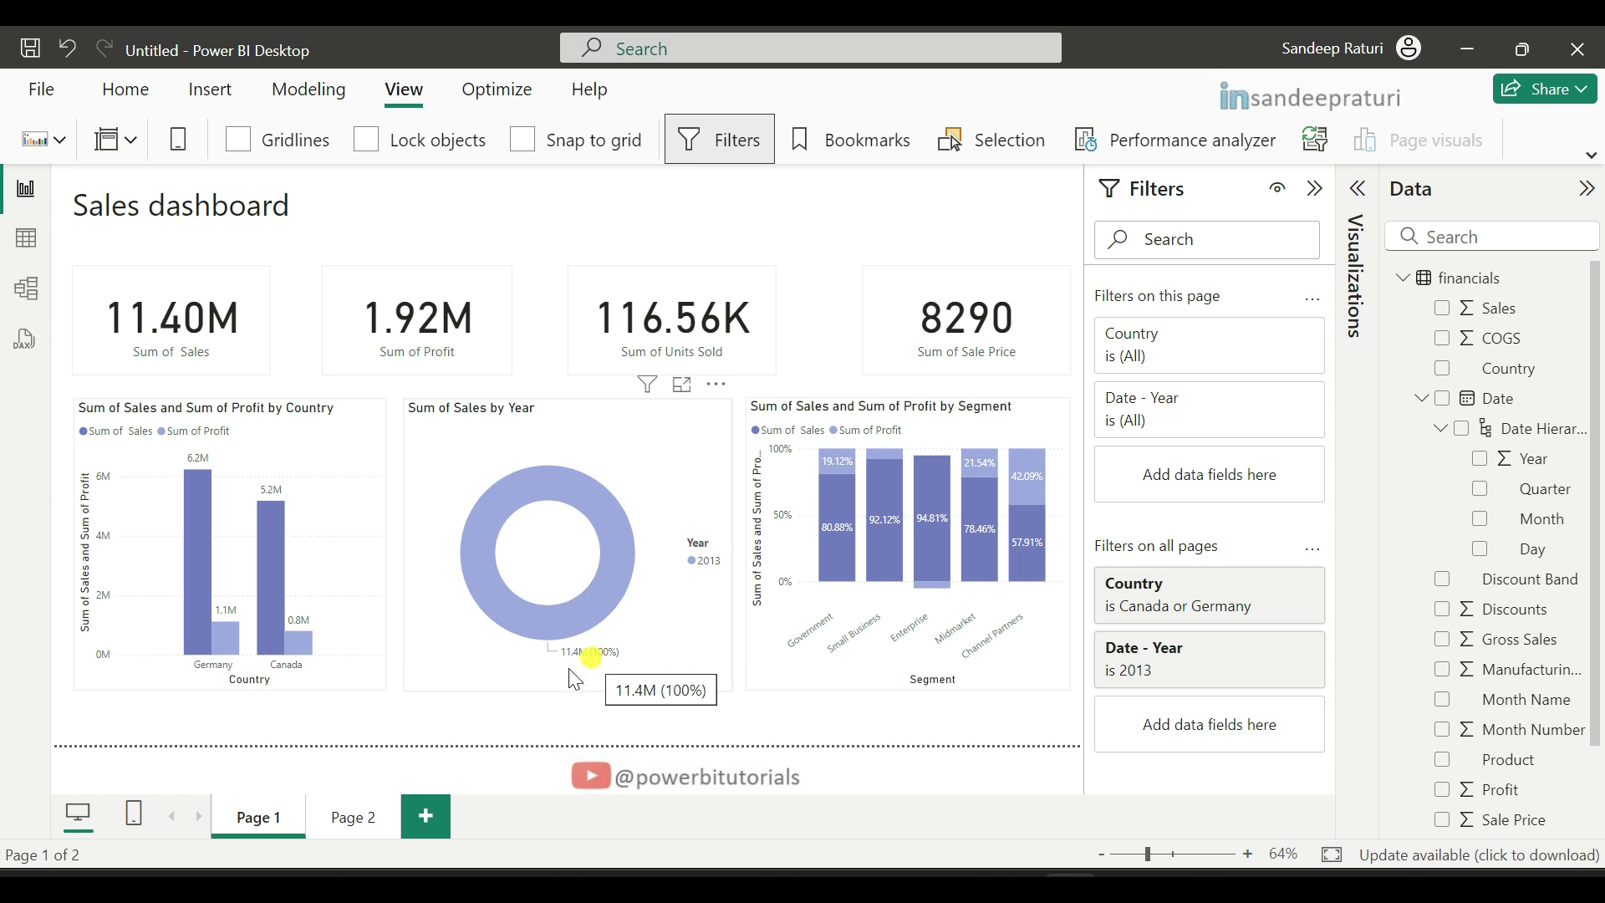
click(347, 824)
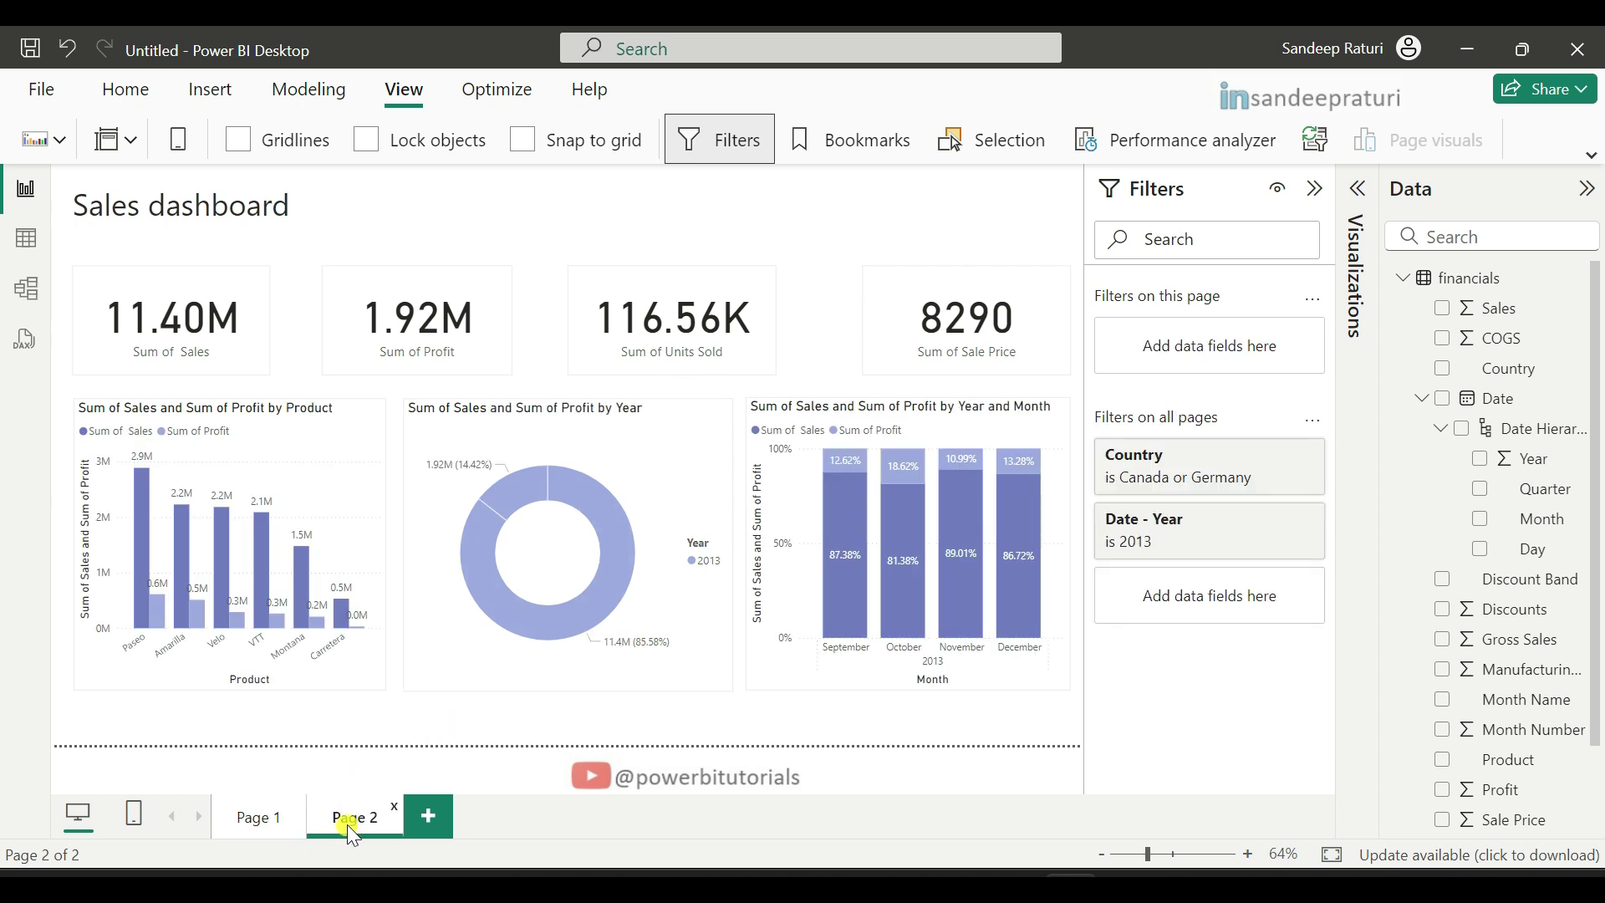
mouse_move(619, 548)
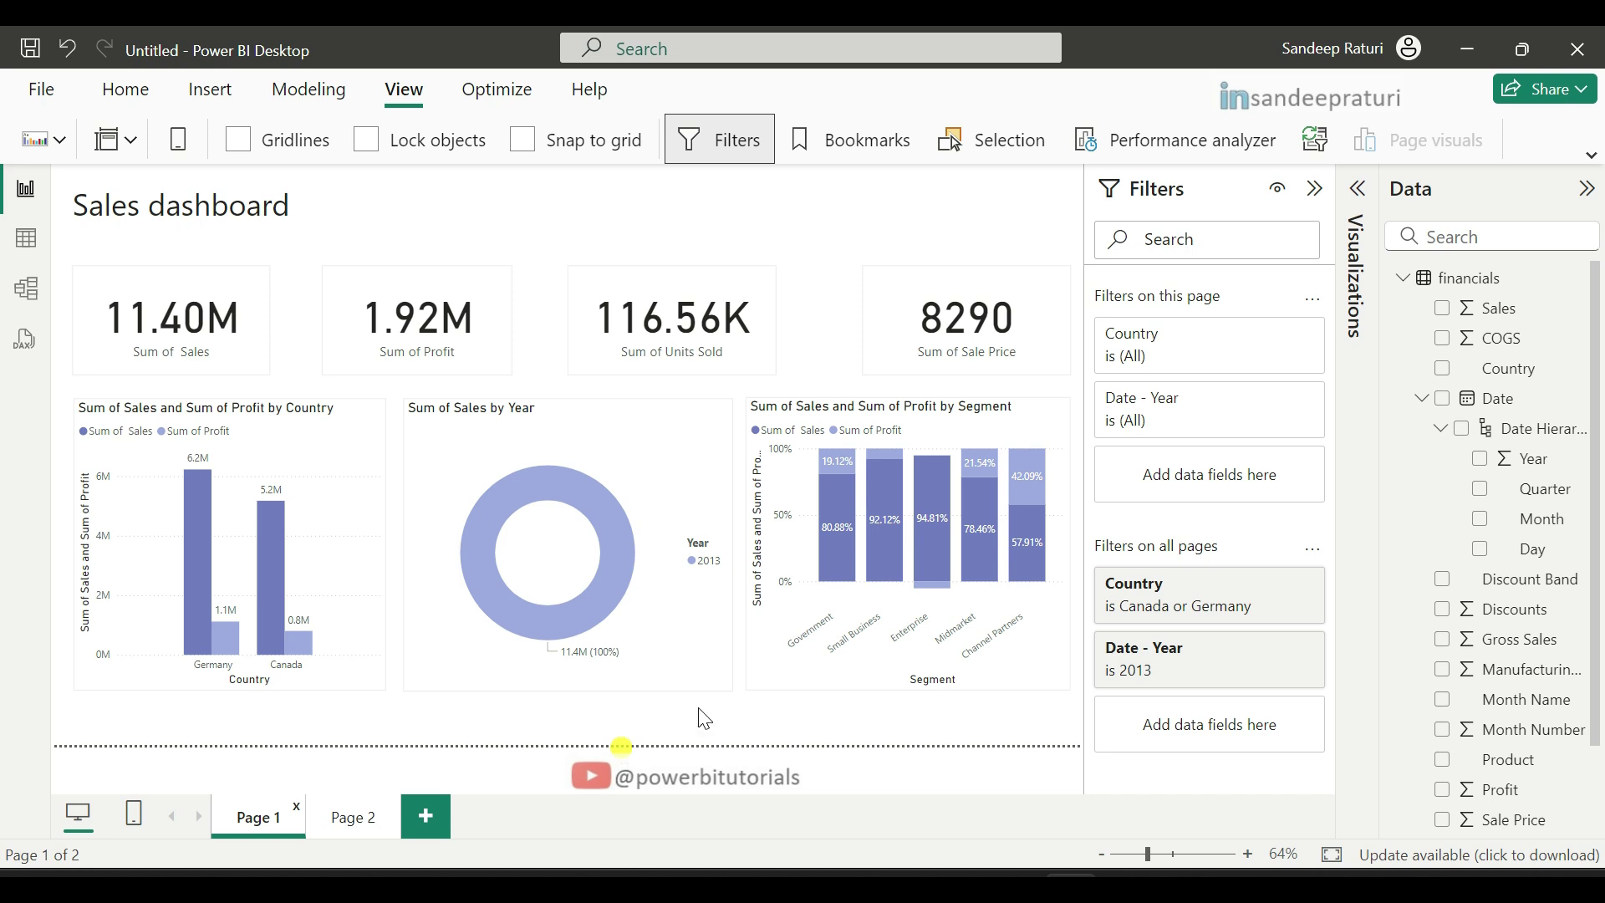
- Add a new Page 3 and place an empty clustered column chart in the canvas centre
click(428, 828)
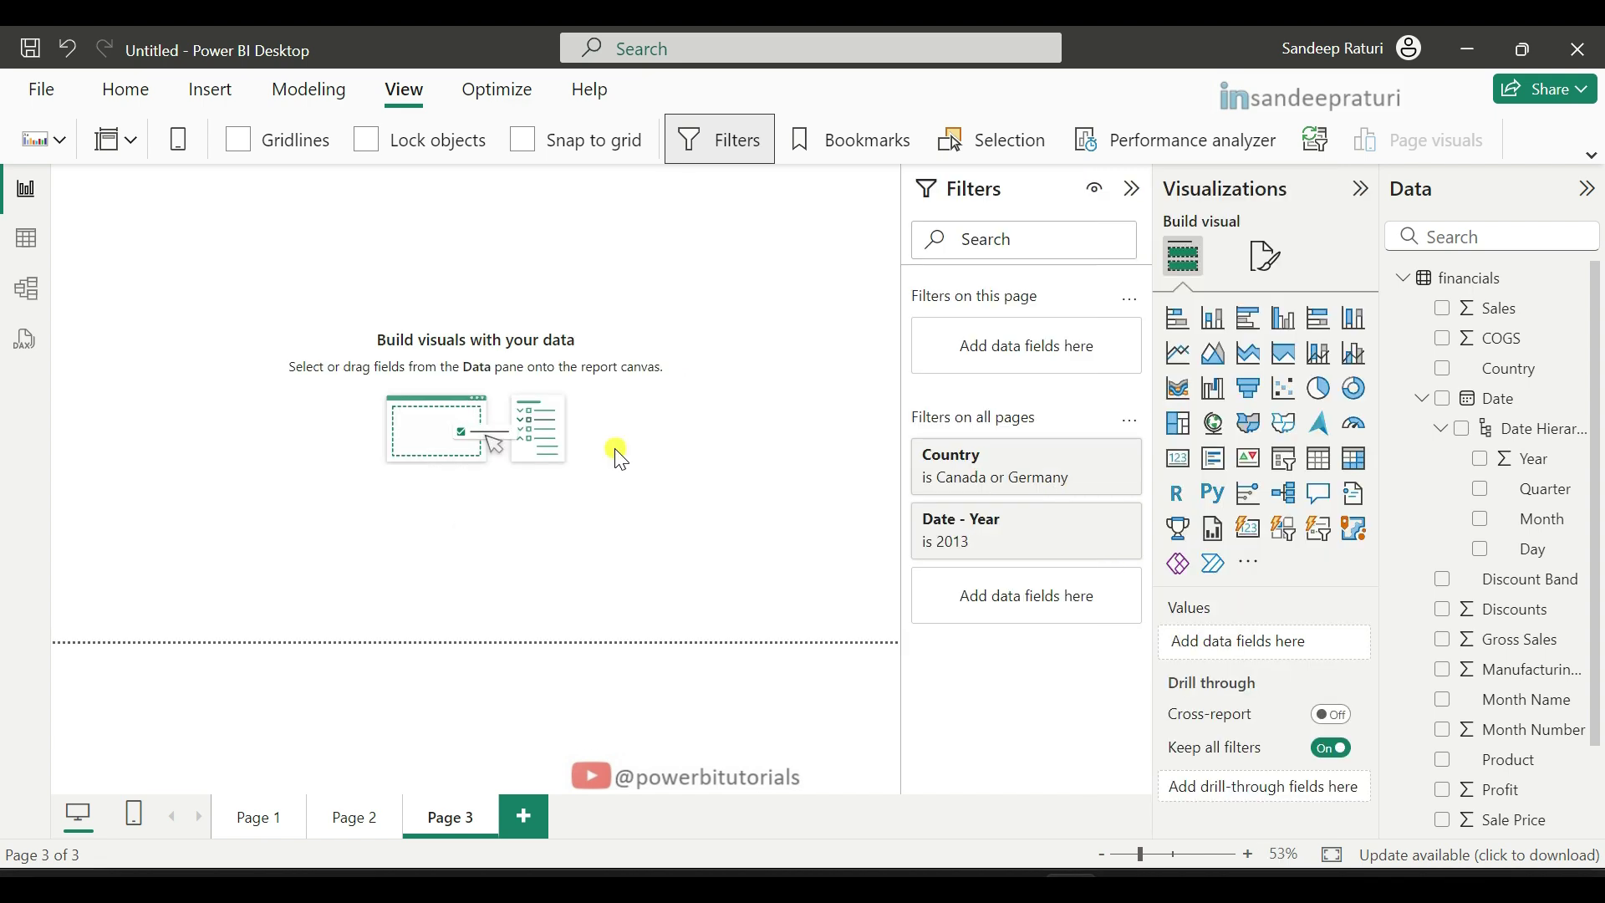
click(1289, 329)
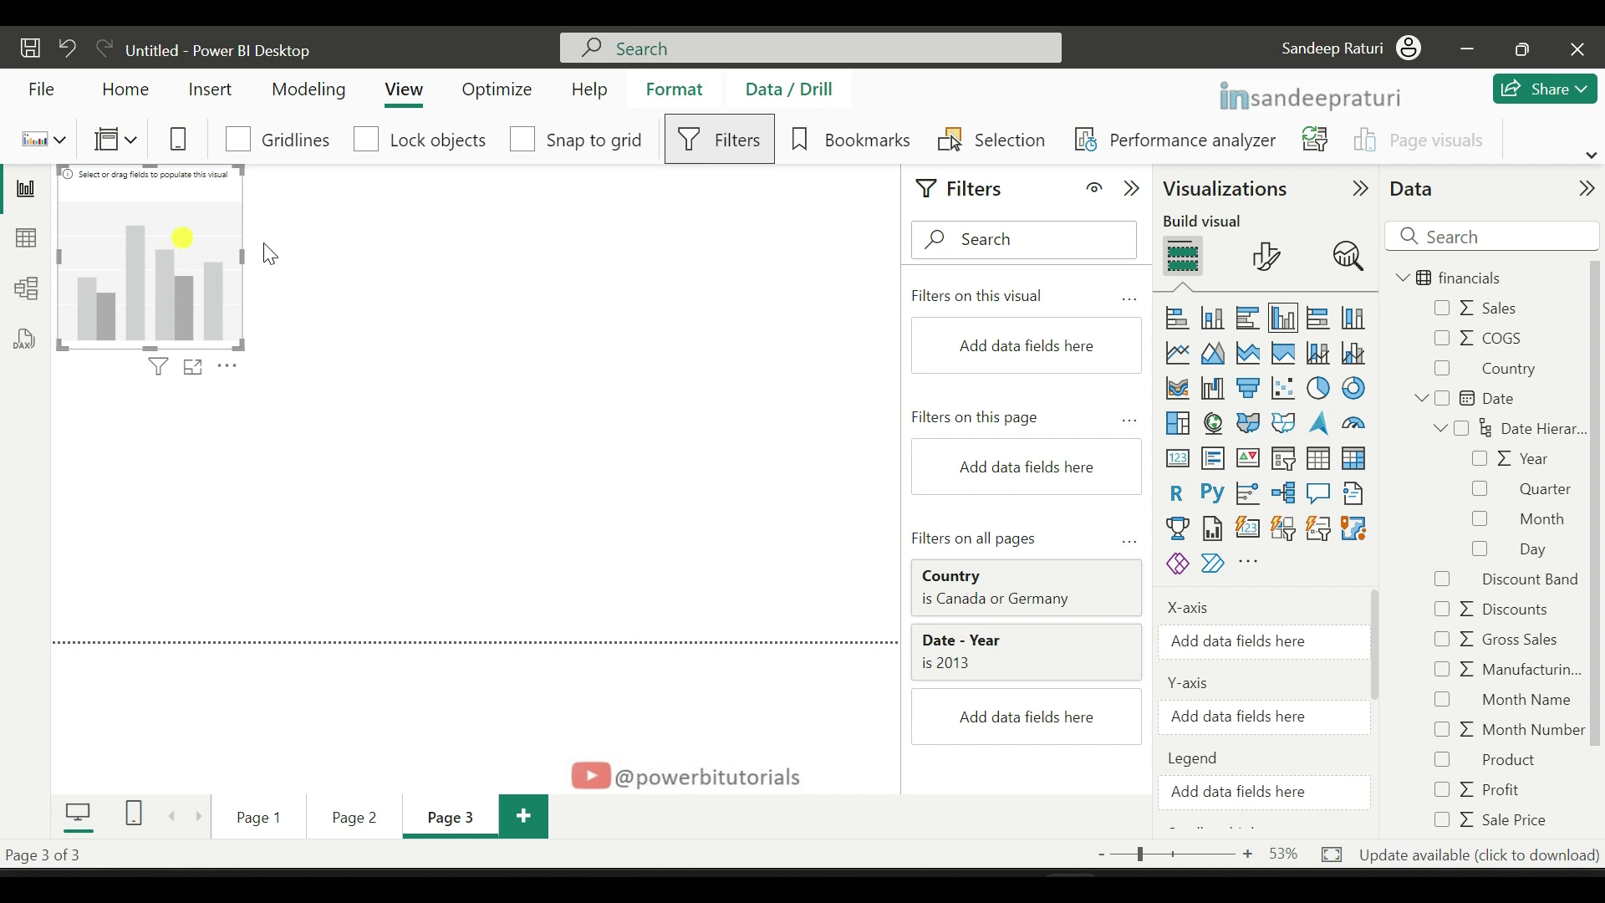
drag(179, 239, 575, 373)
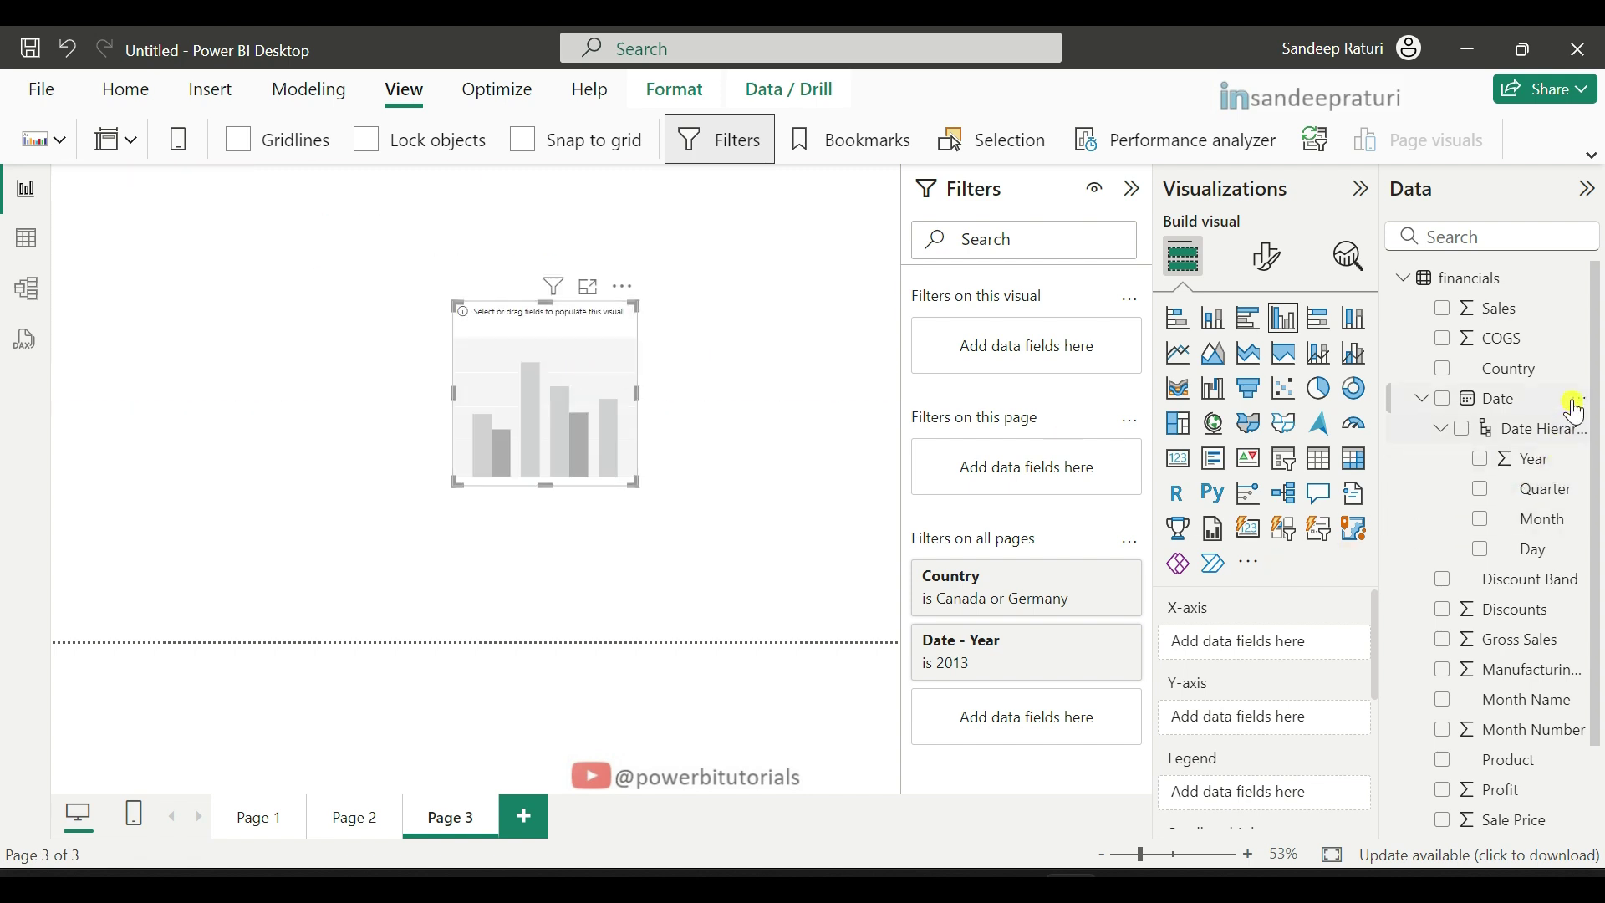
- Chart Sum of Sales by Year and Country, then enlarge the chart toward the lower left
drag(1542, 374, 1312, 652)
drag(1533, 463, 1283, 646)
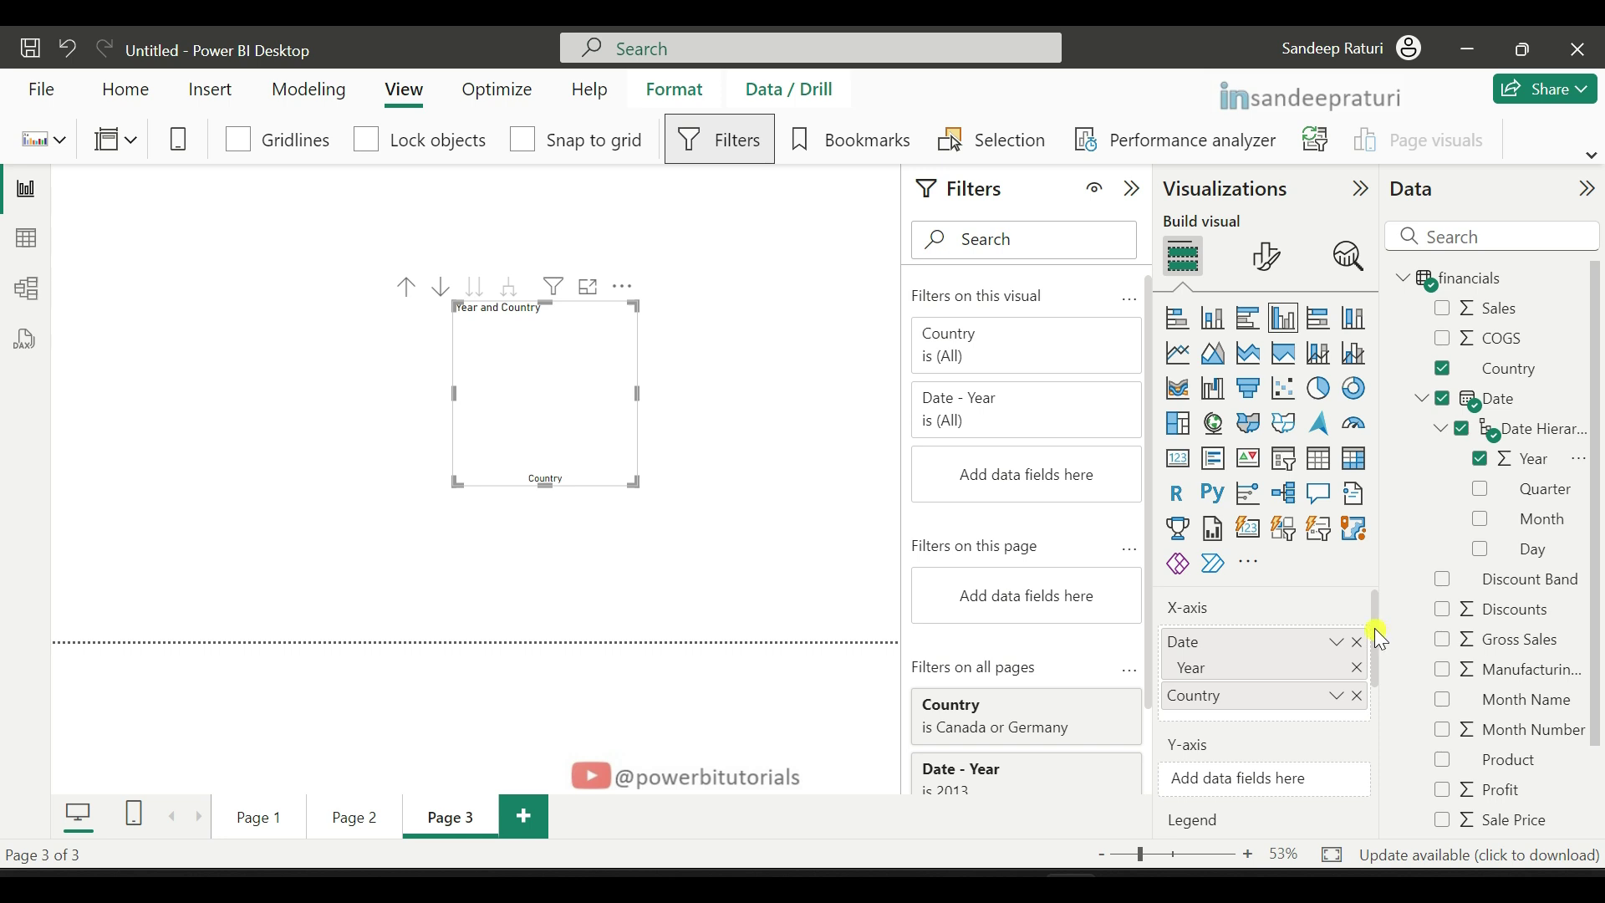
drag(1379, 633, 1378, 647)
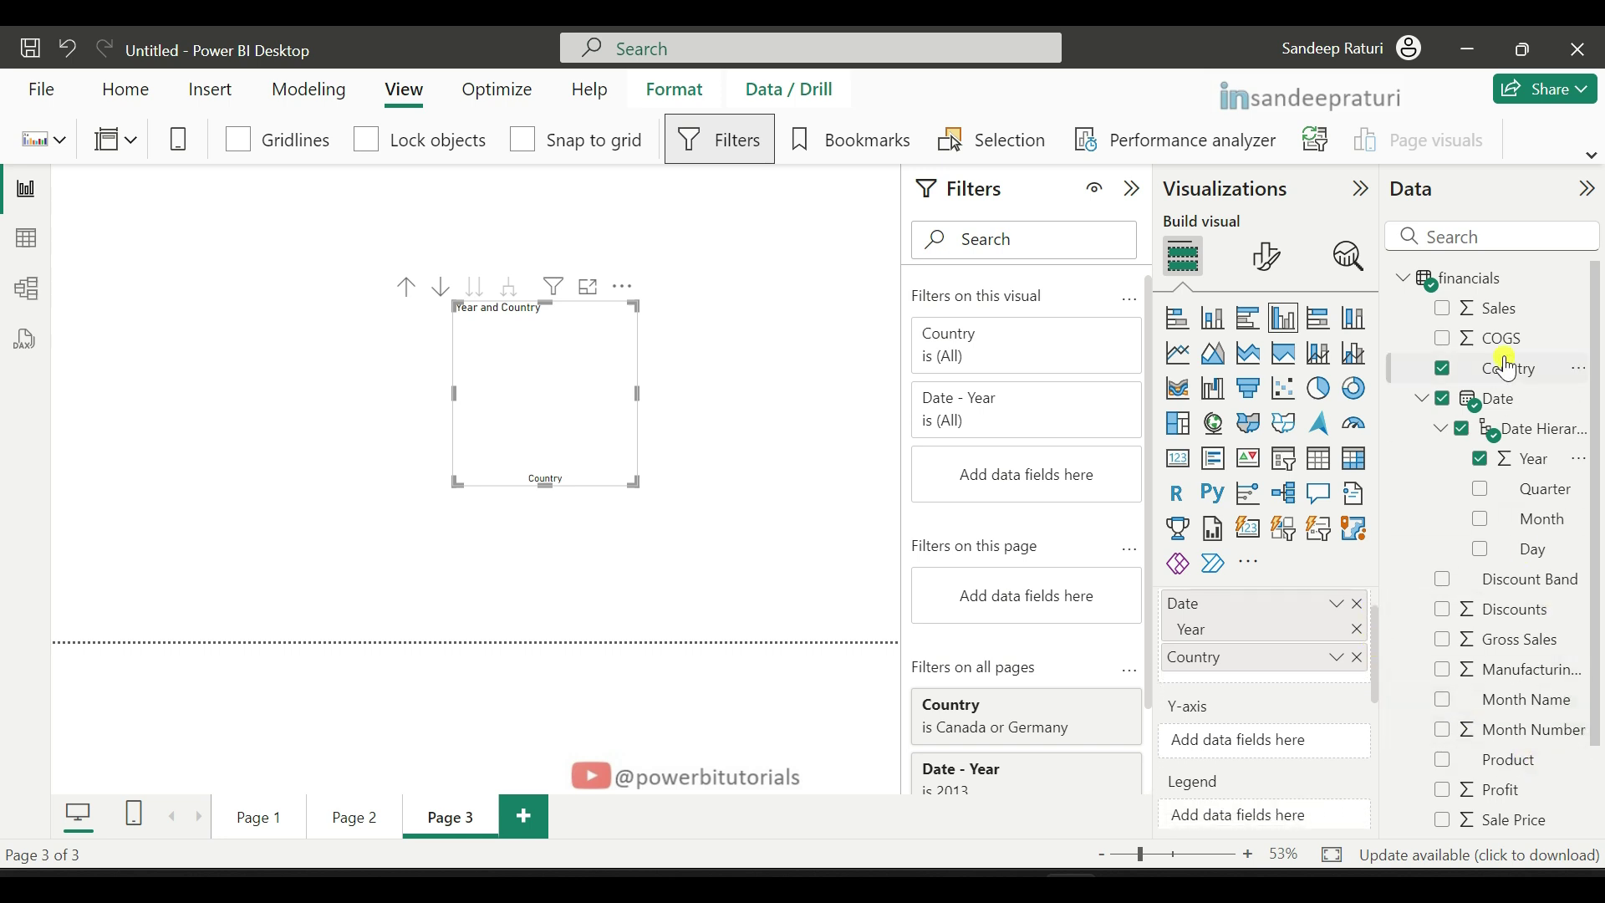
drag(1502, 318, 1263, 744)
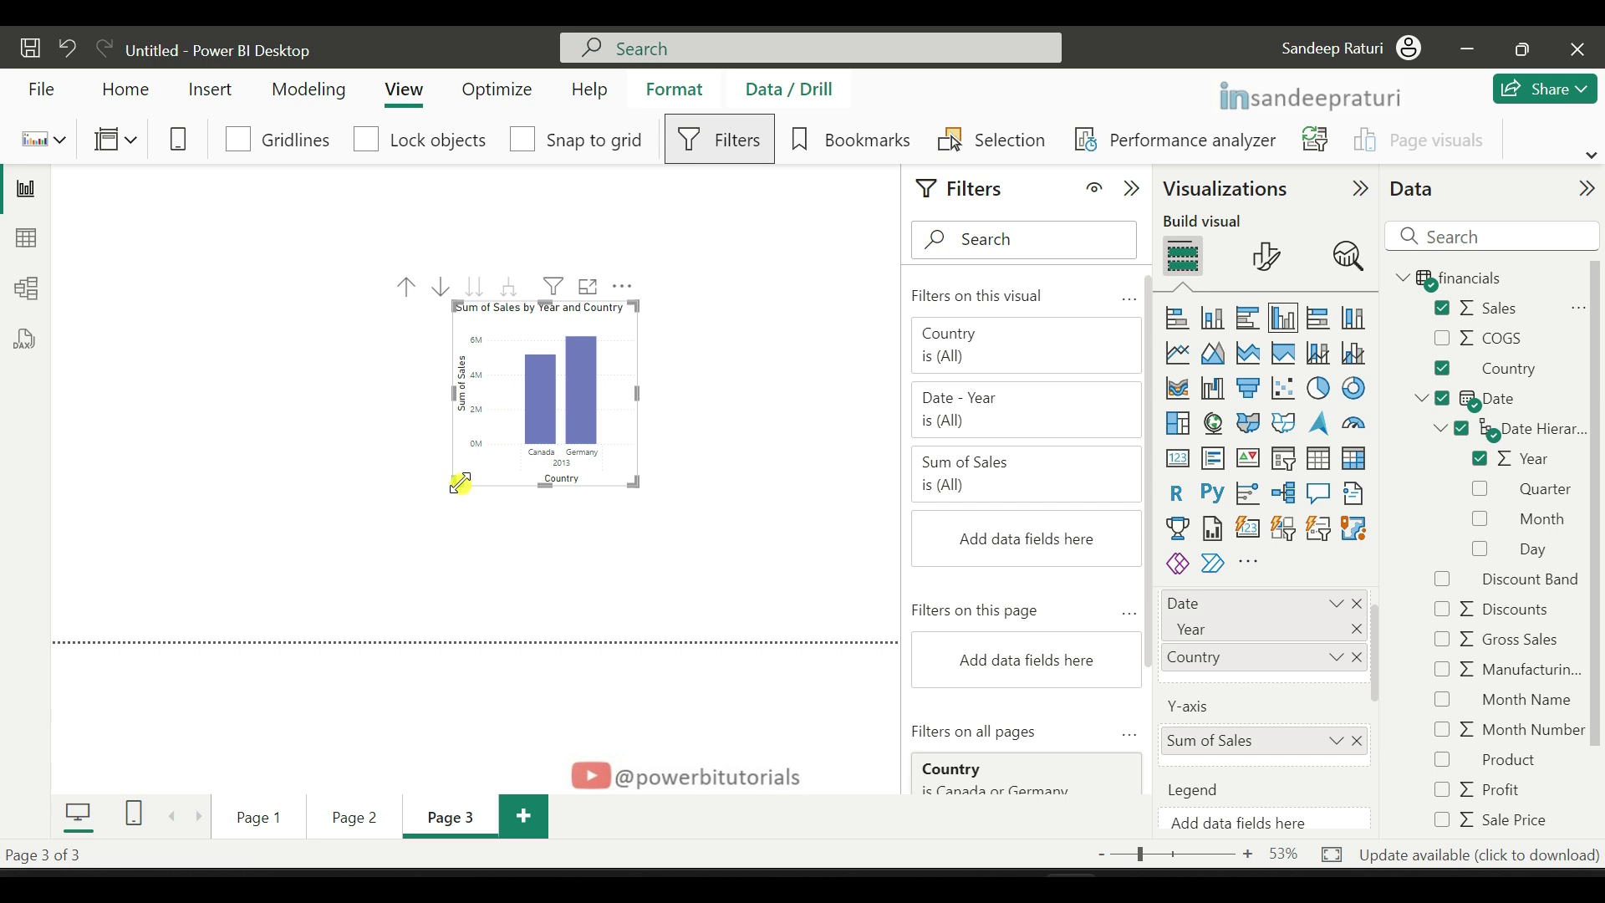
drag(461, 484, 259, 551)
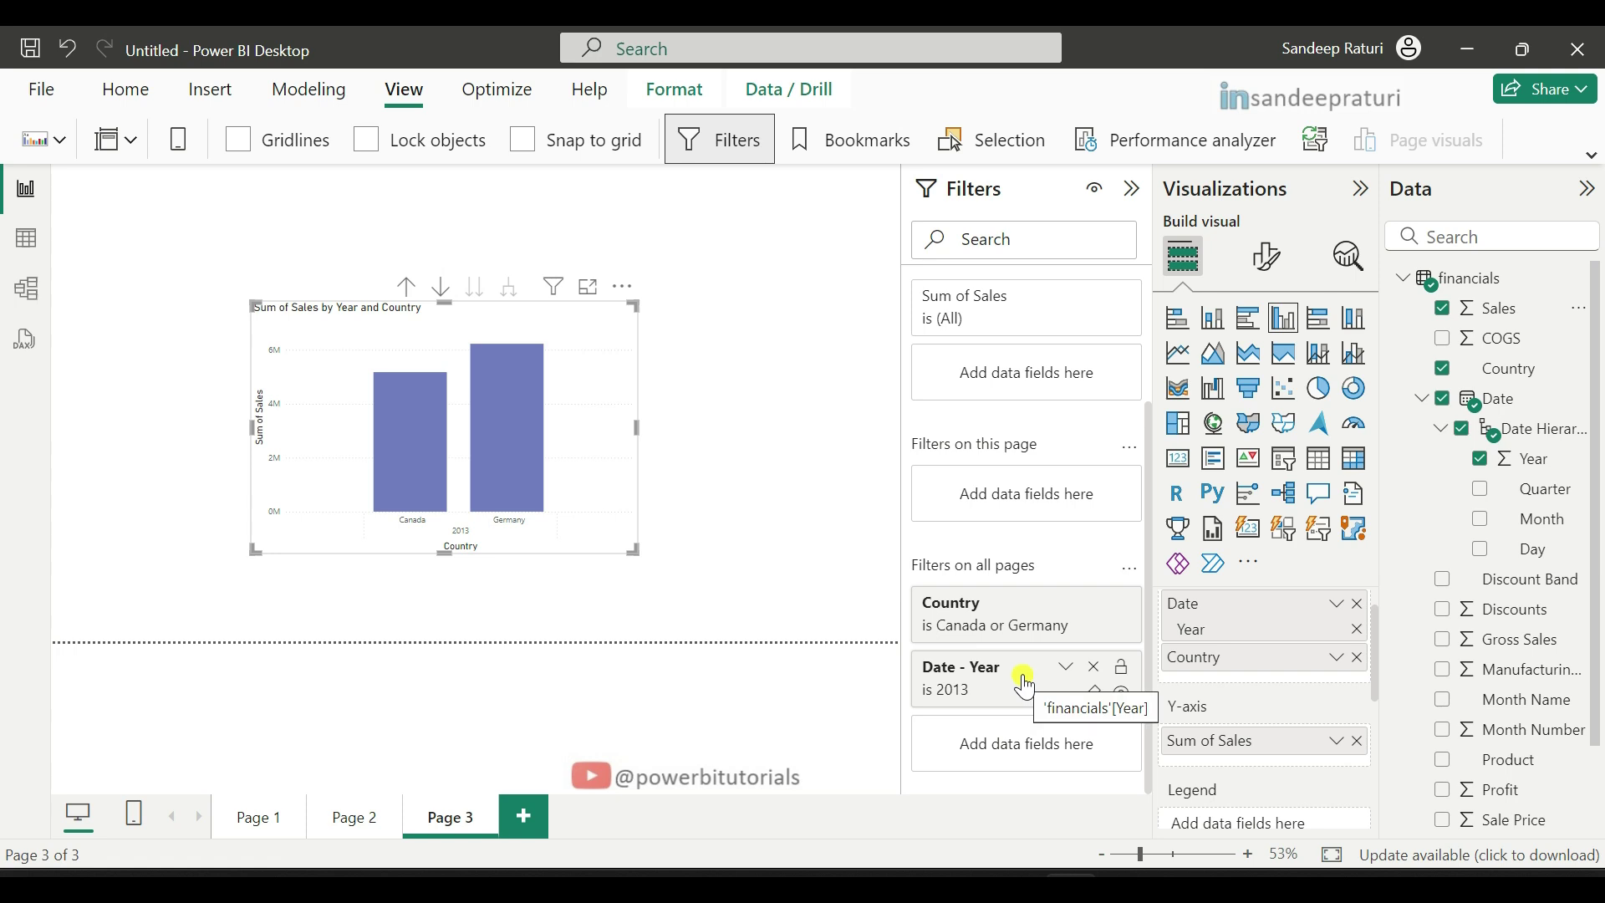
scroll(919, 388, up, 3)
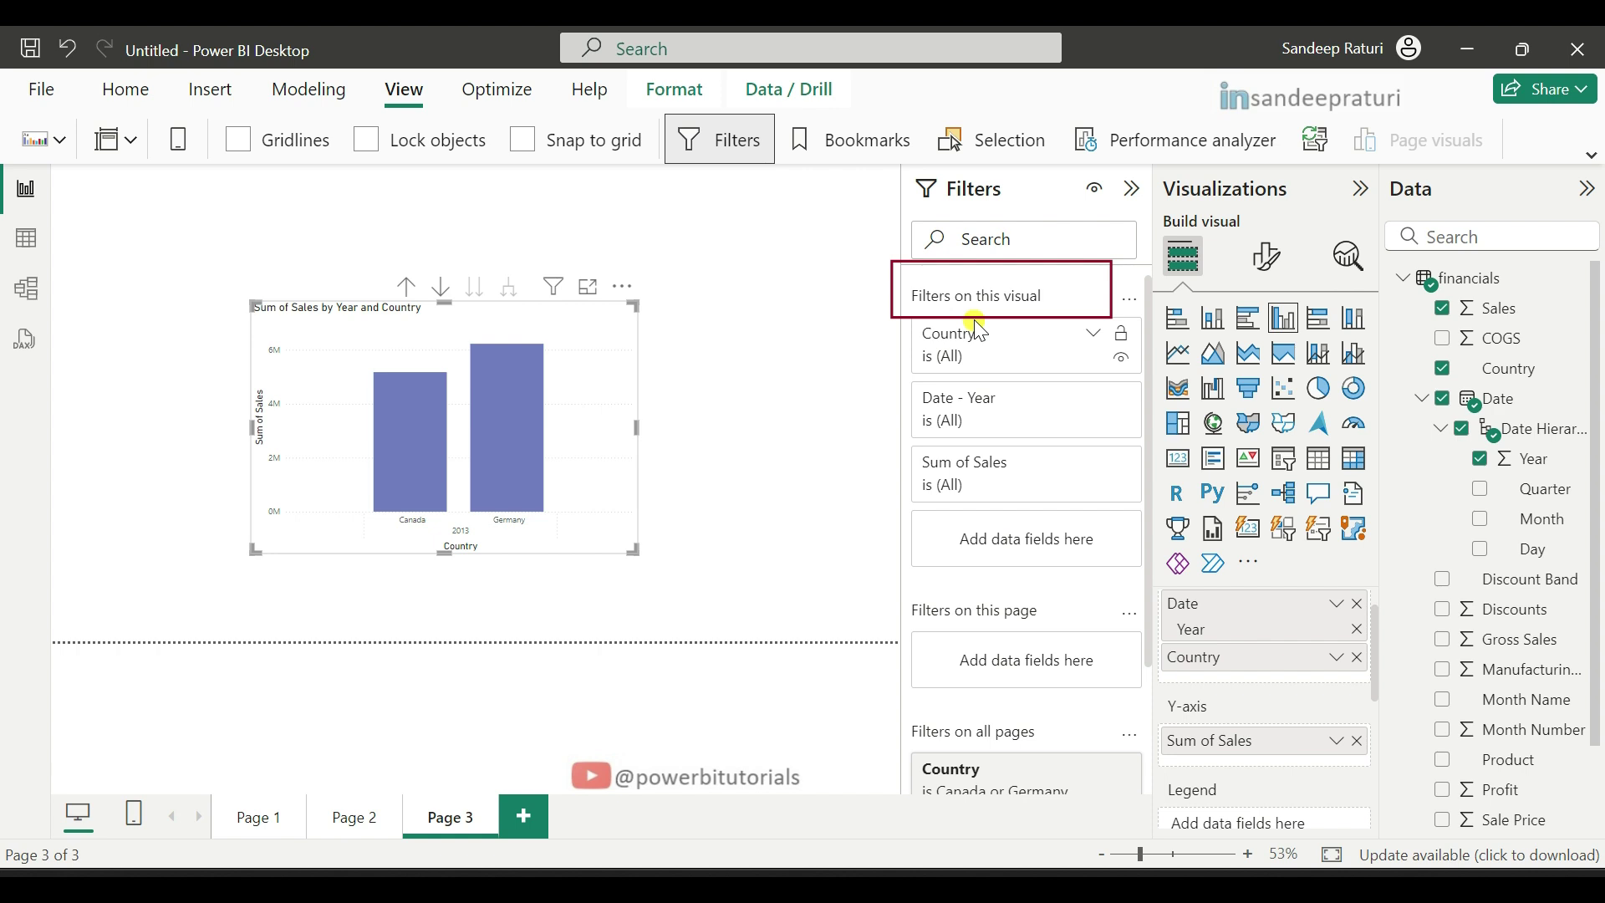
scroll(982, 334, down, 2)
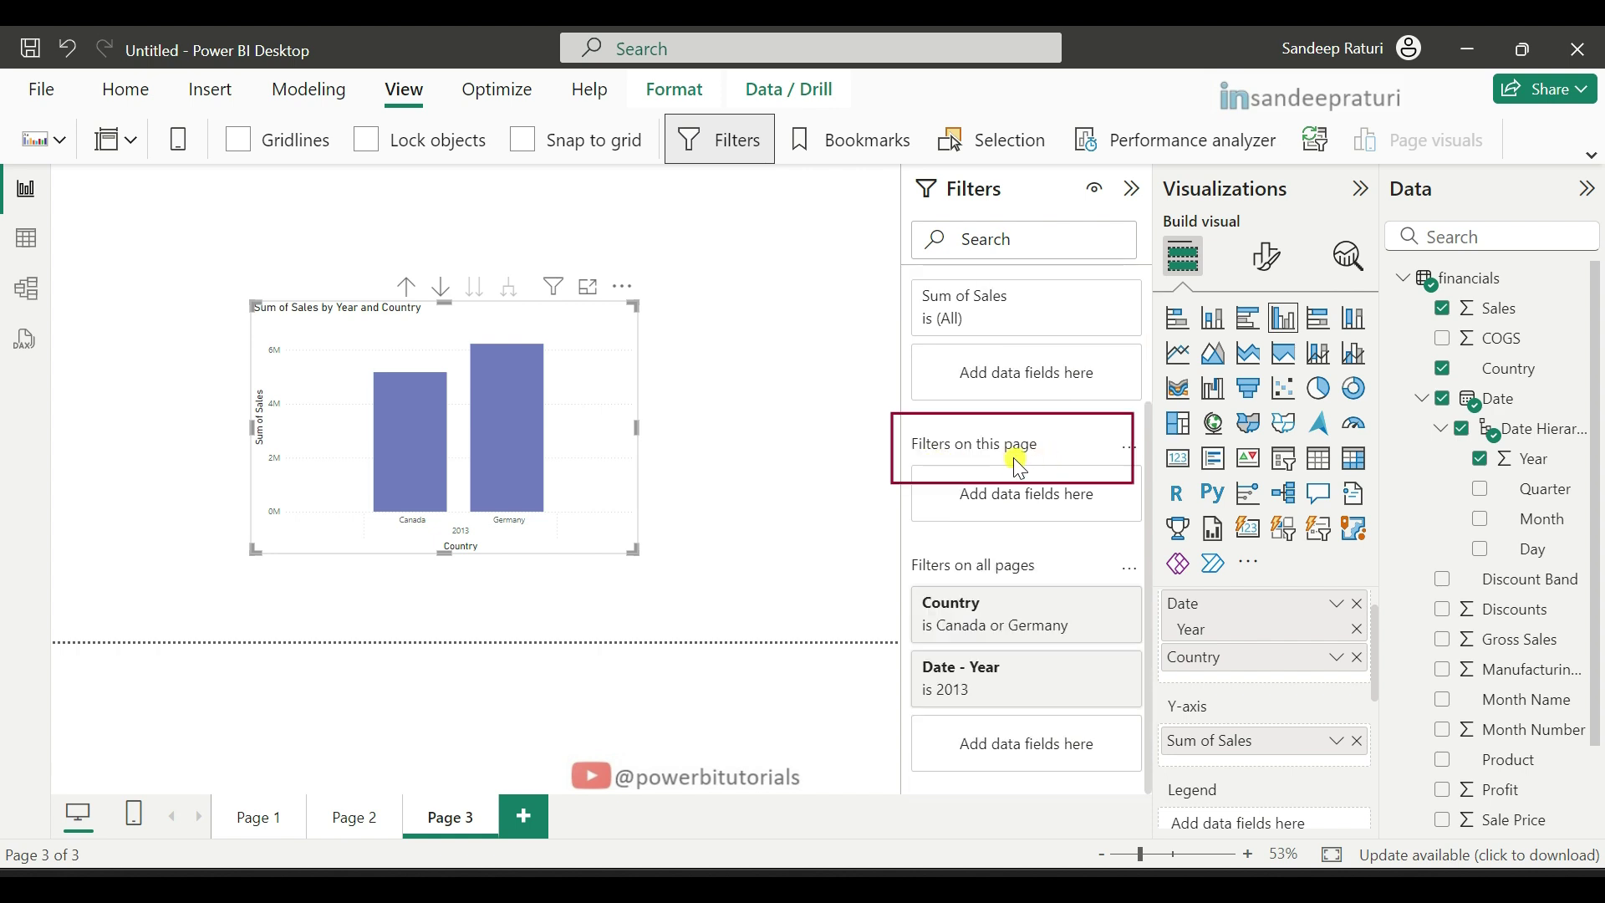